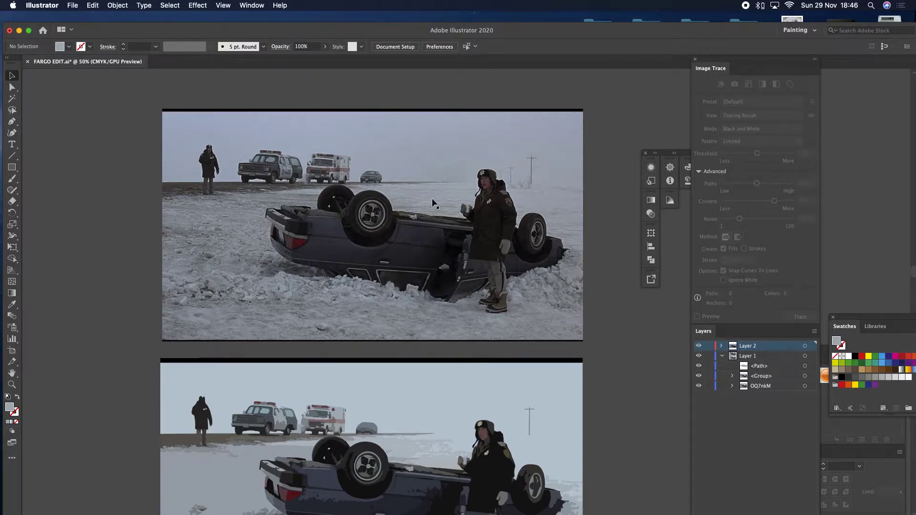
# Step: Examine the original car wreck photo, its traced version and the cleaned-up artwork below them on the canvas
pyautogui.scroll(-5, 471, 196)
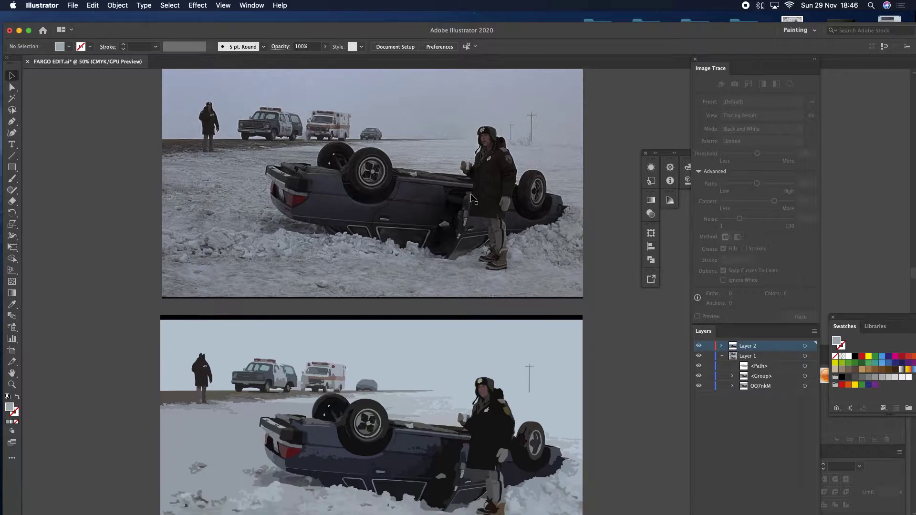
pyautogui.scroll(-3, 471, 197)
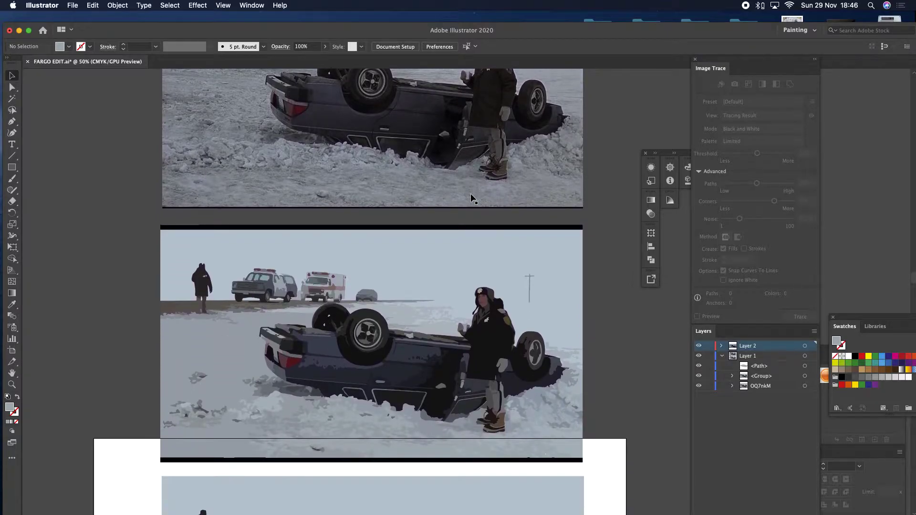
pyautogui.scroll(-5, 471, 197)
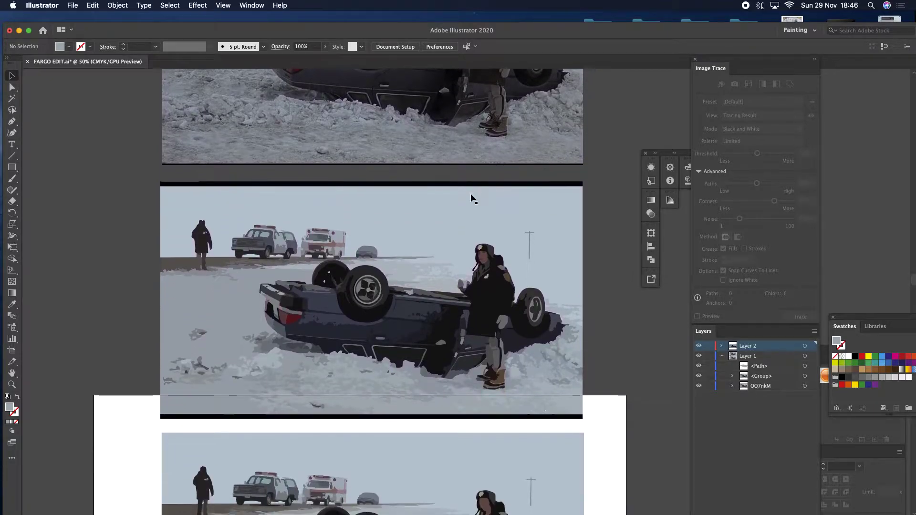
pyautogui.scroll(-6, 472, 197)
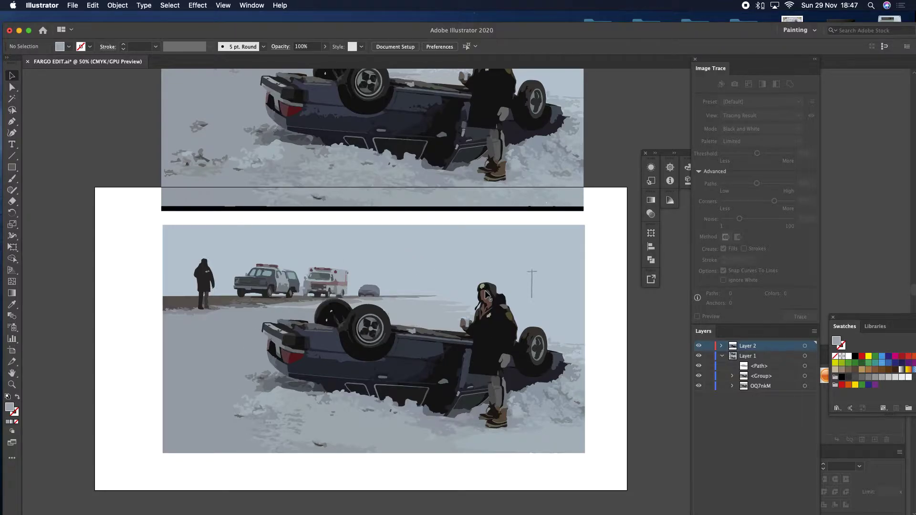
pyautogui.scroll(10, 447, 272)
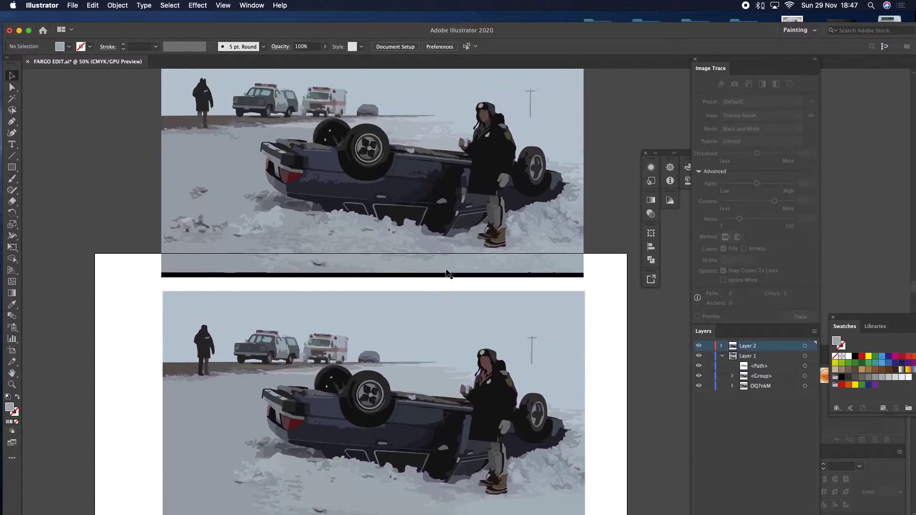
pyautogui.scroll(-5, 446, 268)
pyautogui.scroll(6, 446, 268)
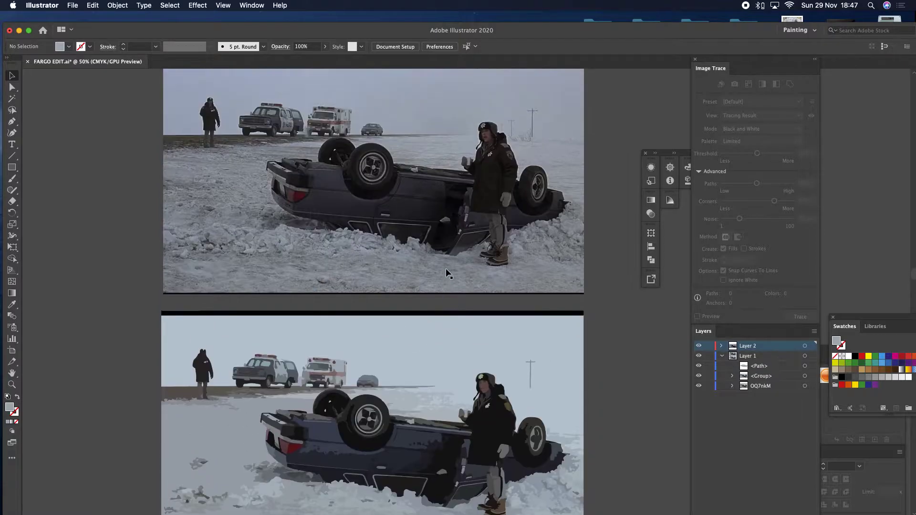
pyautogui.scroll(-9, 445, 268)
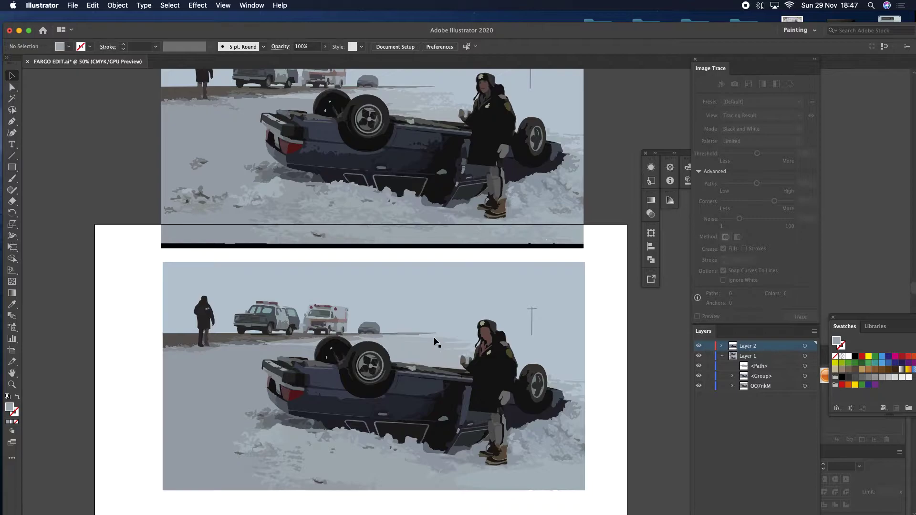
pyautogui.scroll(12, 424, 338)
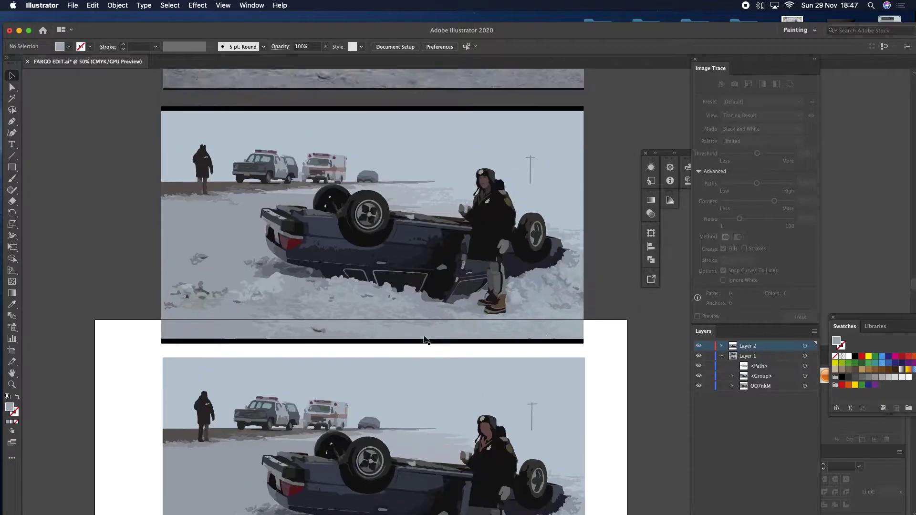
pyautogui.scroll(4, 424, 339)
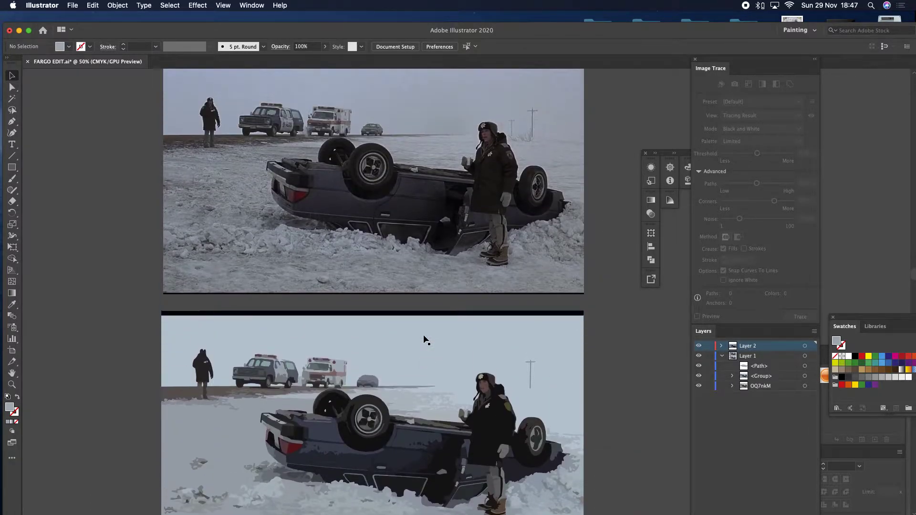
# Step: Select the linked Car_Wreck.png photo and hide Layer 1 with the finished artwork
pyautogui.click(426, 335)
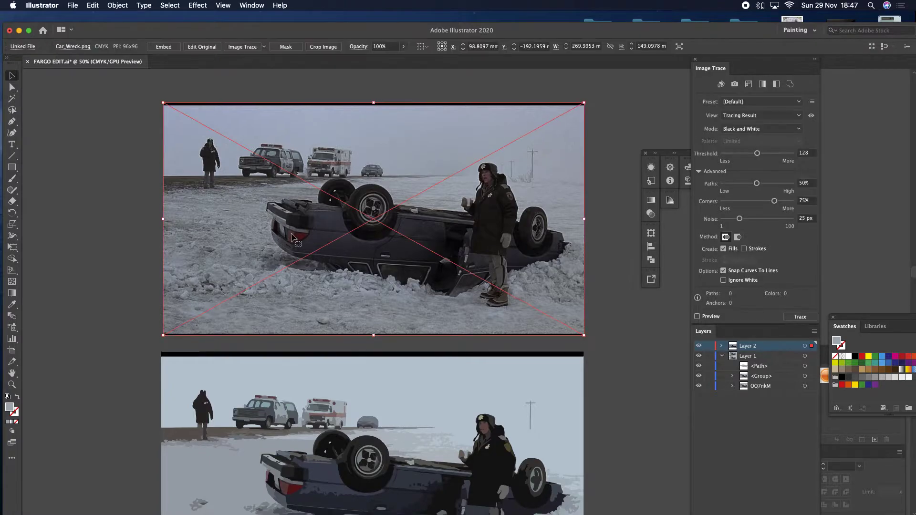
pyautogui.click(73, 5)
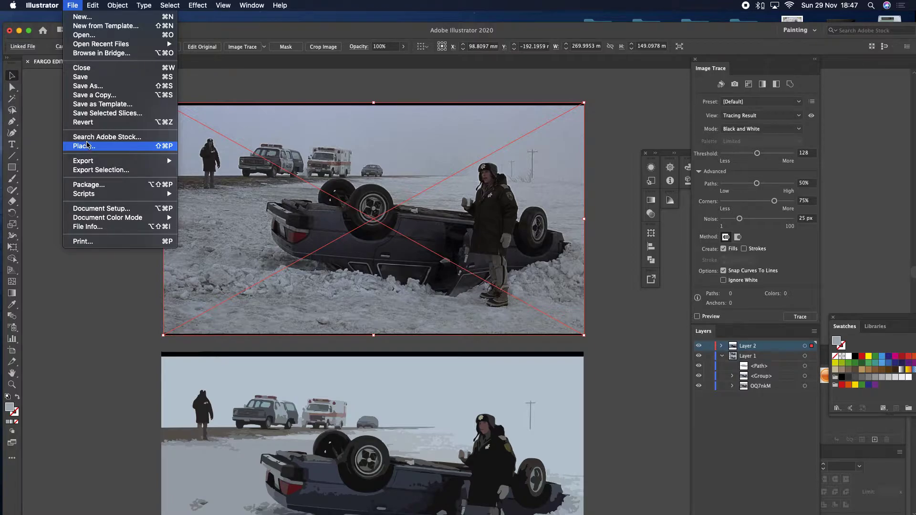
pyautogui.click(258, 87)
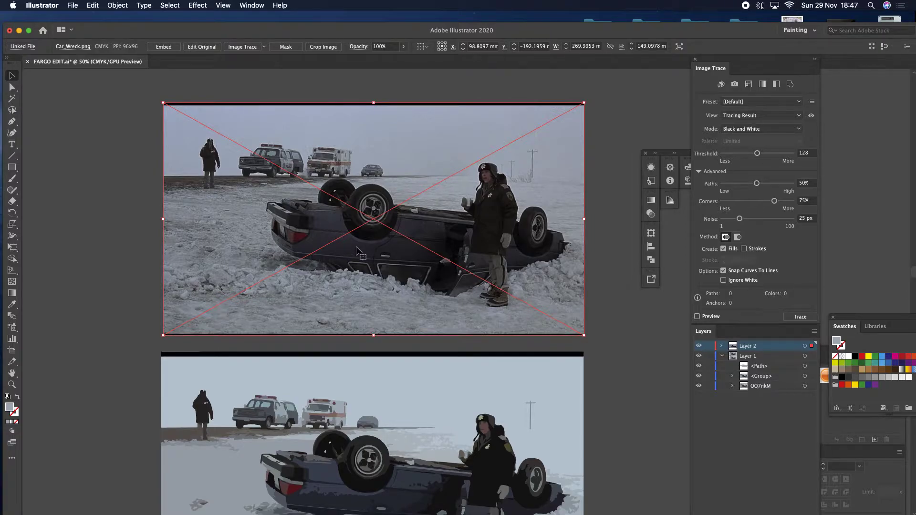
pyautogui.scroll(-5, 358, 250)
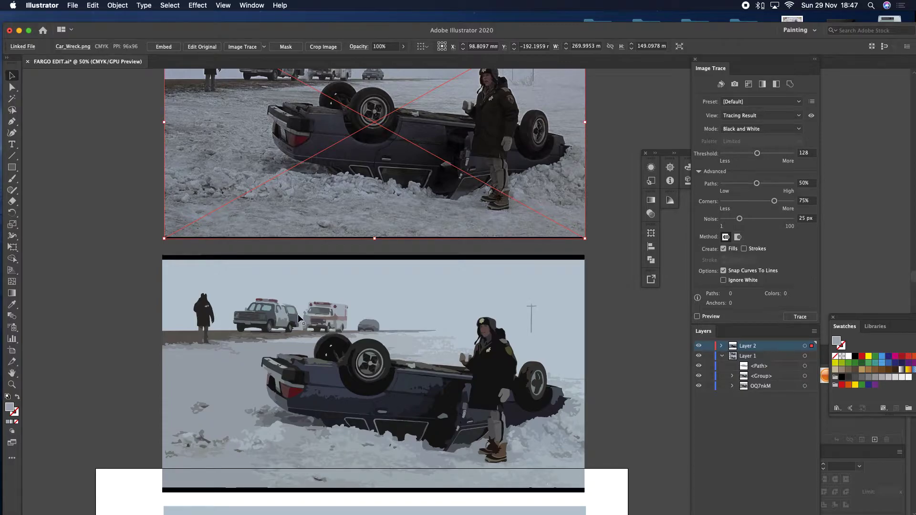
pyautogui.scroll(-5, 298, 317)
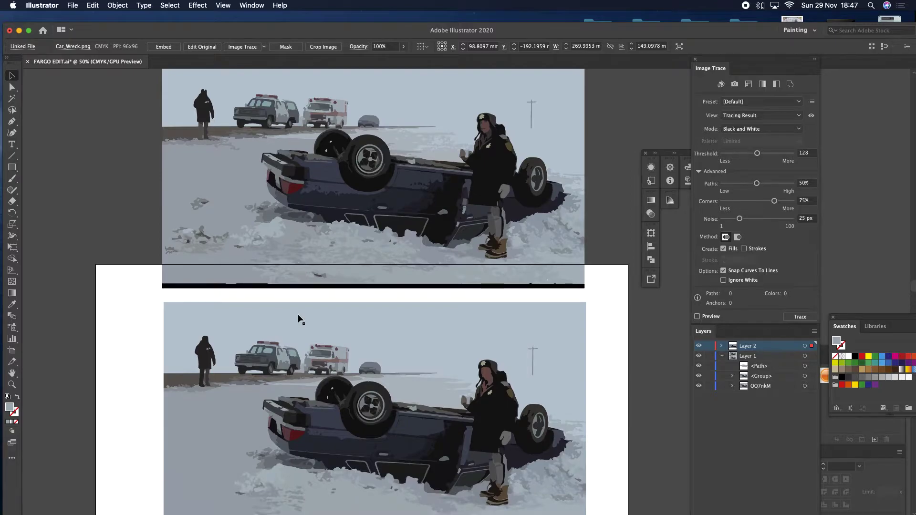
pyautogui.scroll(5, 297, 317)
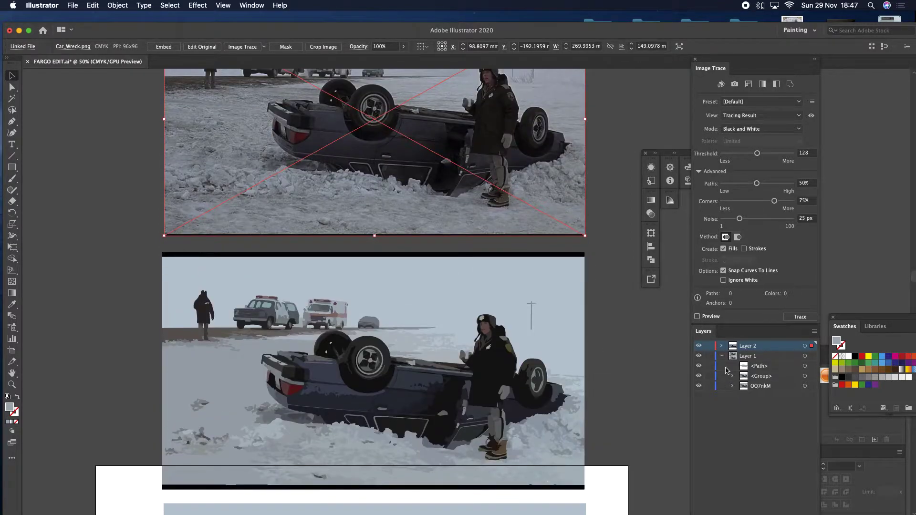
pyautogui.click(698, 355)
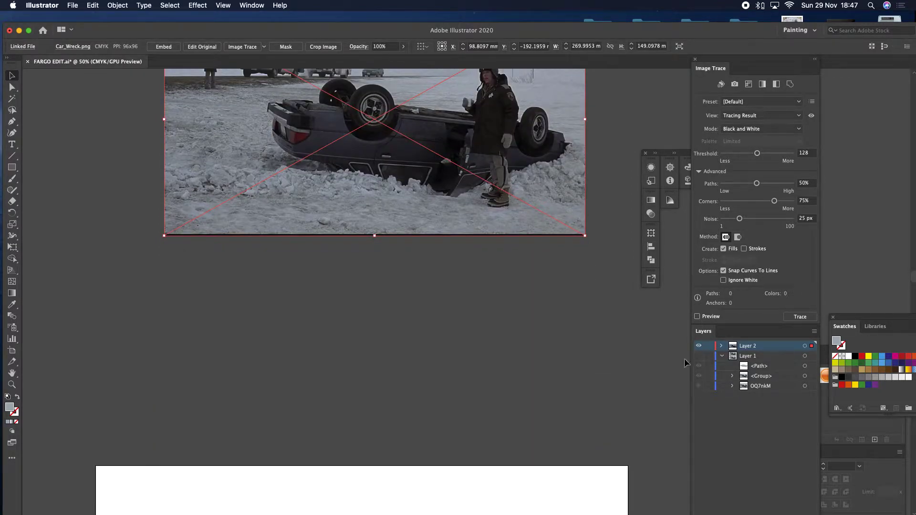
pyautogui.scroll(2, 508, 316)
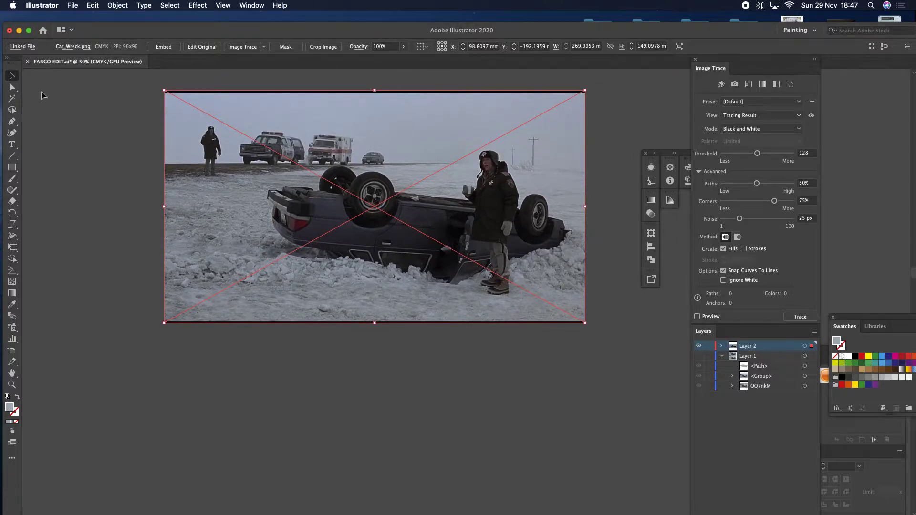
# Step: Move the Car_Wreck.png photo down so that it lies entirely within the white artboard
pyautogui.scroll(4, 334, 239)
pyautogui.scroll(-5, 337, 378)
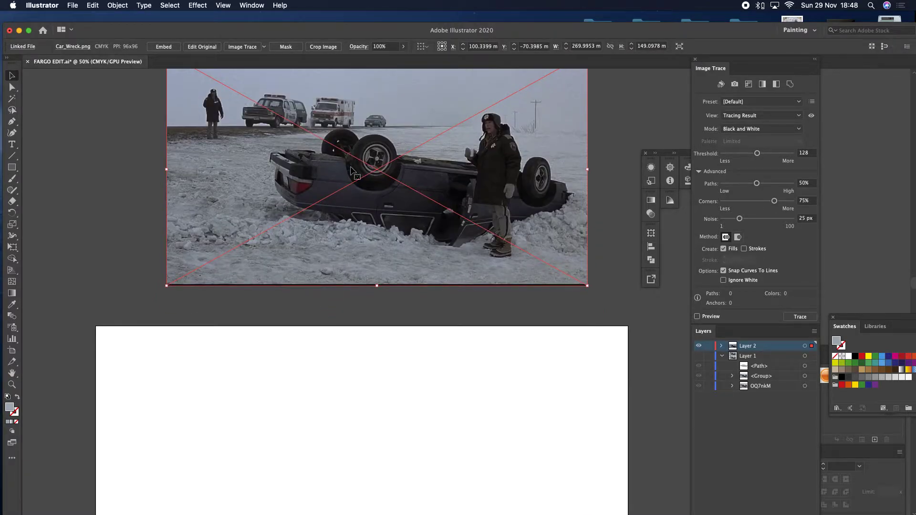
pyautogui.moveTo(353, 171); pyautogui.dragTo(339, 396)
pyautogui.scroll(-3, 335, 380)
pyautogui.scroll(-1, 335, 381)
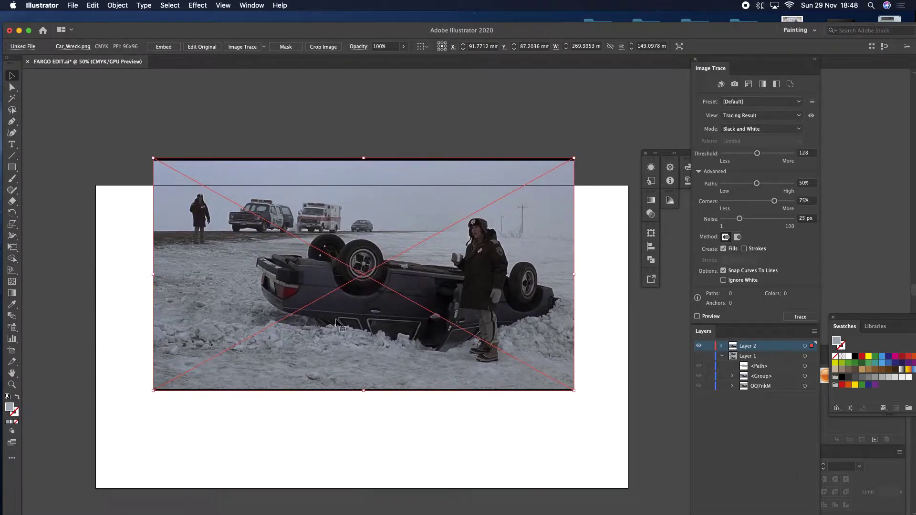
pyautogui.moveTo(342, 286); pyautogui.dragTo(334, 146)
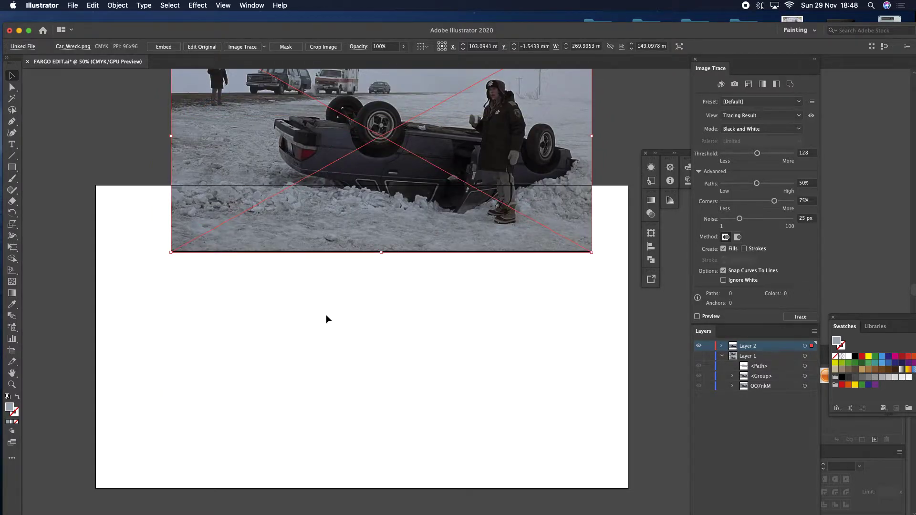
pyautogui.scroll(-1, 319, 267)
pyautogui.moveTo(307, 215); pyautogui.dragTo(262, 141)
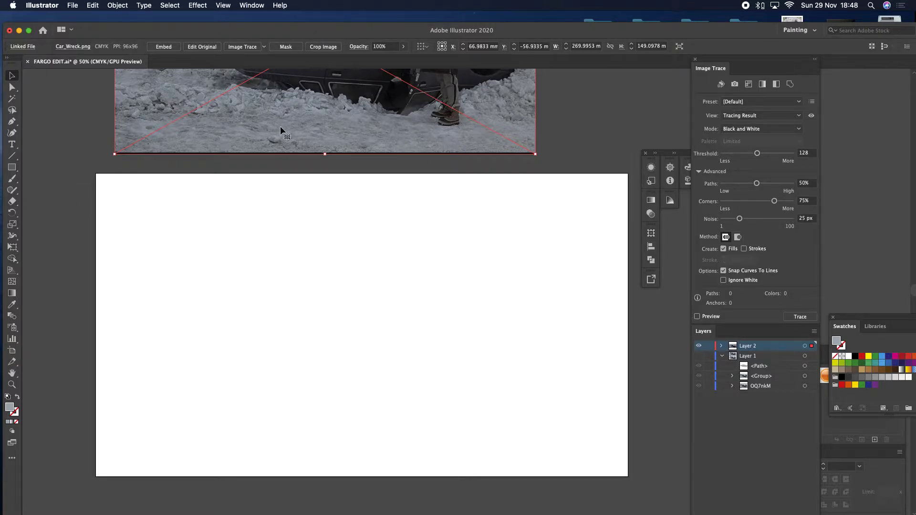
pyautogui.moveTo(283, 116); pyautogui.dragTo(332, 395)
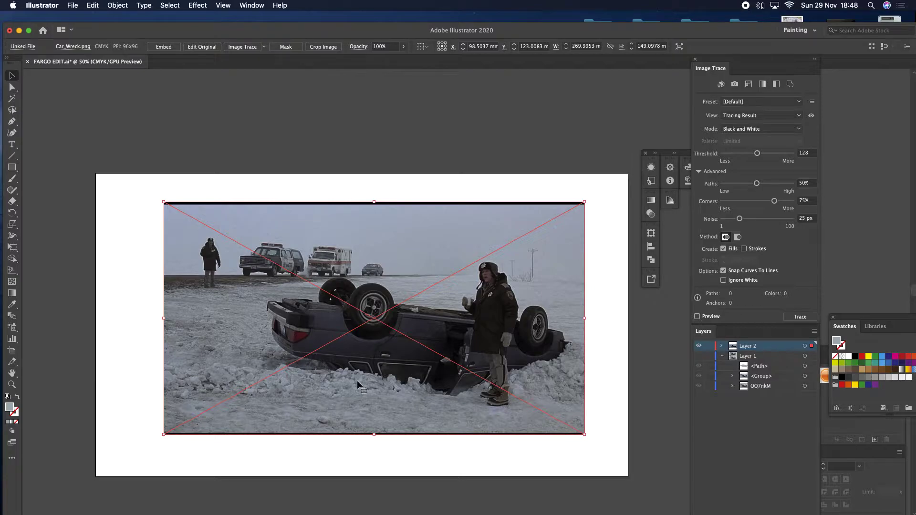
pyautogui.moveTo(392, 272); pyautogui.dragTo(364, 268)
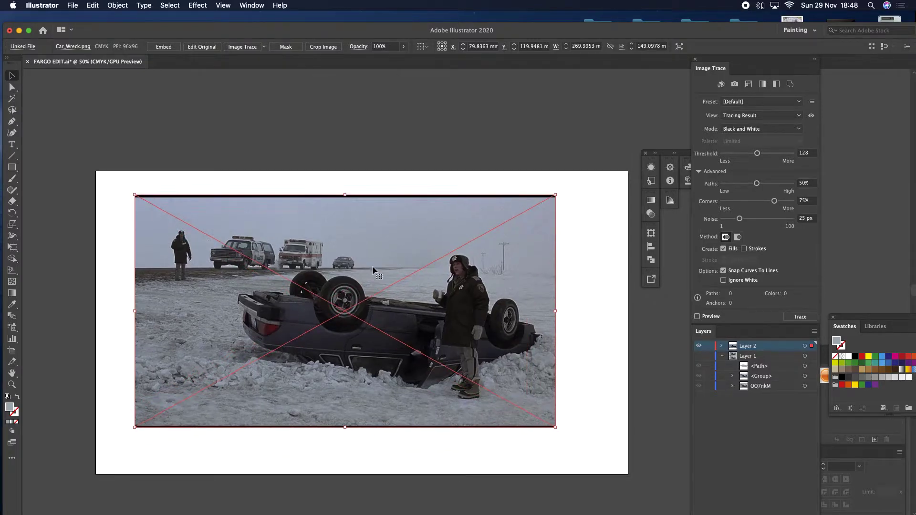
pyautogui.scroll(-3, 372, 265)
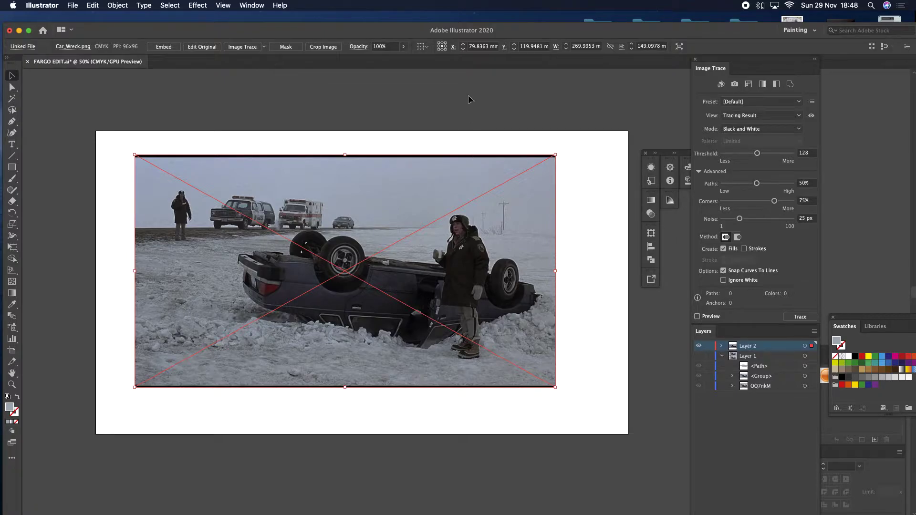
# Step: Move the Image Trace settings next to the photo and collapse their Advanced options
pyautogui.click(247, 4)
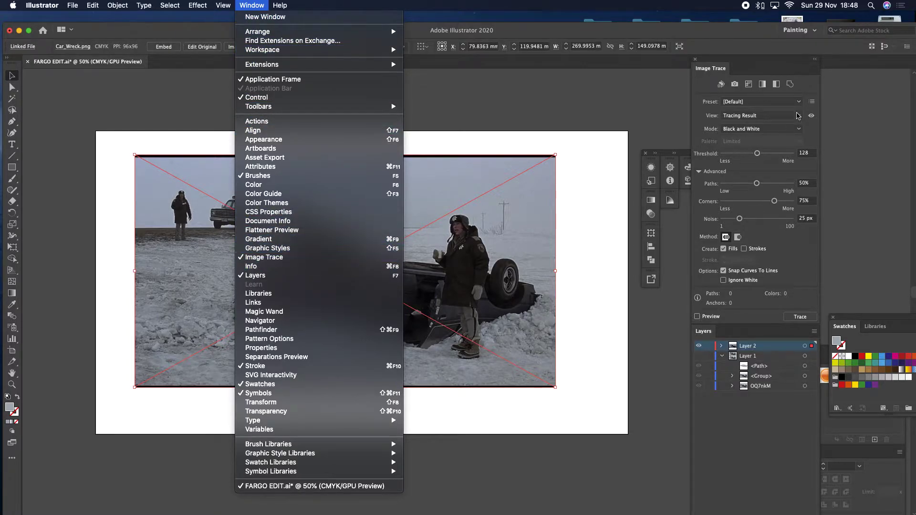
pyautogui.click(742, 60)
pyautogui.moveTo(742, 61); pyautogui.dragTo(643, 43)
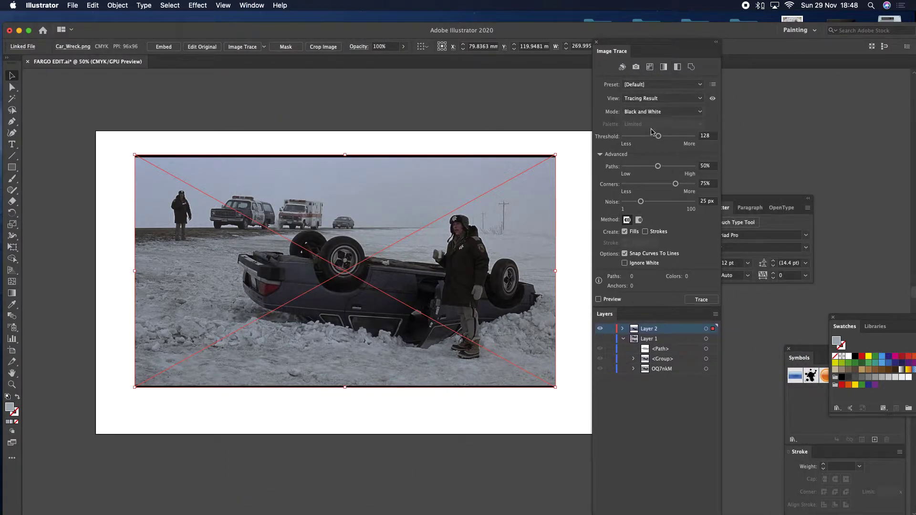
pyautogui.click(600, 155)
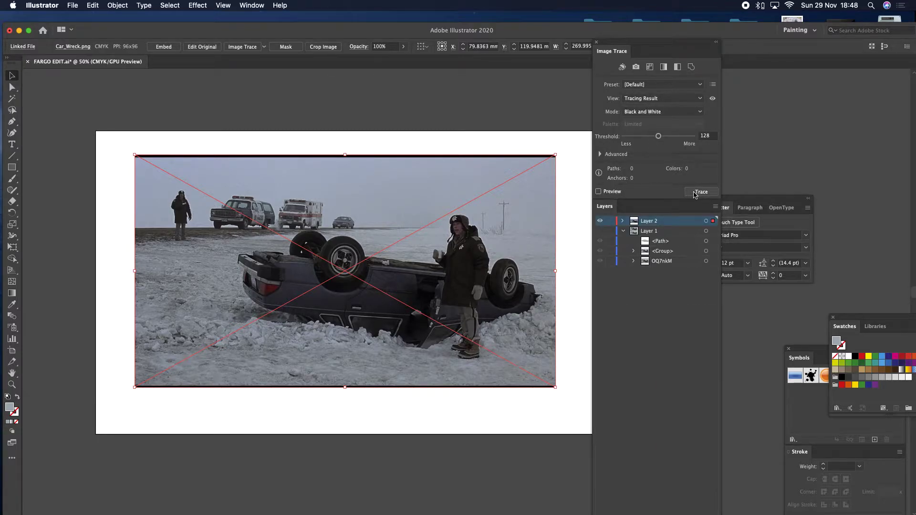
# Step: Try black-and-white trace previews of the photo at thresholds 128, 80 and 59
pyautogui.click(599, 192)
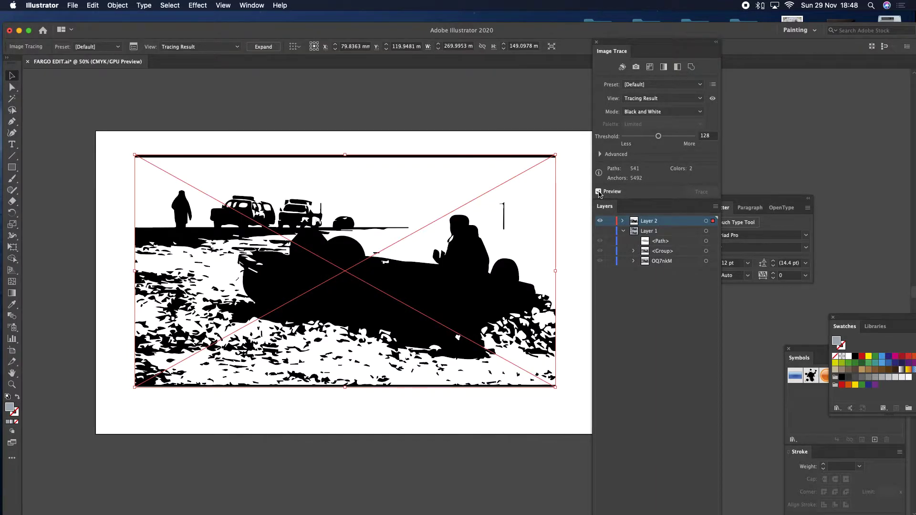
pyautogui.click(599, 191)
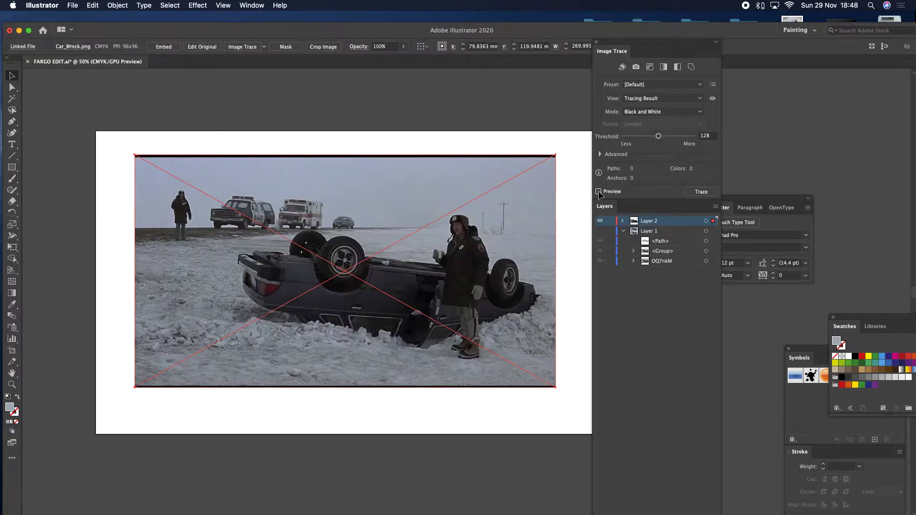
pyautogui.moveTo(658, 136); pyautogui.dragTo(645, 137)
pyautogui.click(598, 192)
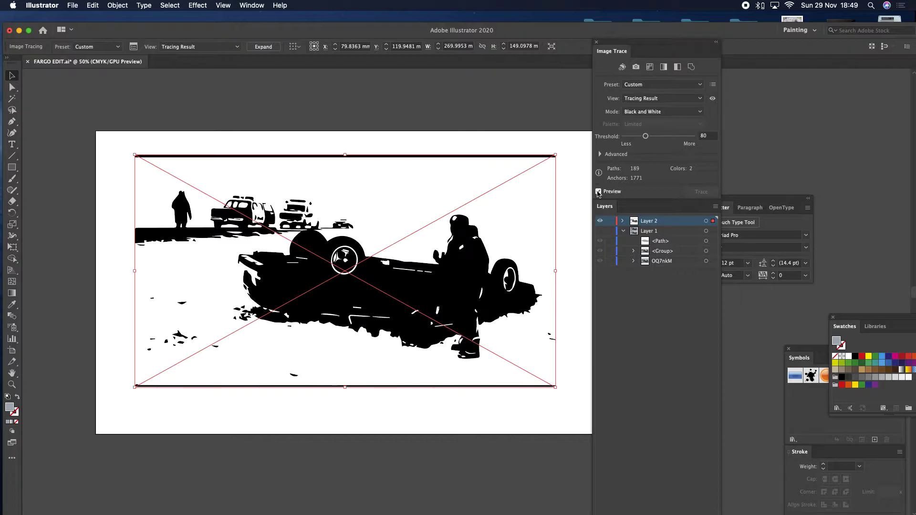
pyautogui.click(598, 191)
pyautogui.moveTo(658, 135); pyautogui.dragTo(640, 136)
pyautogui.click(599, 192)
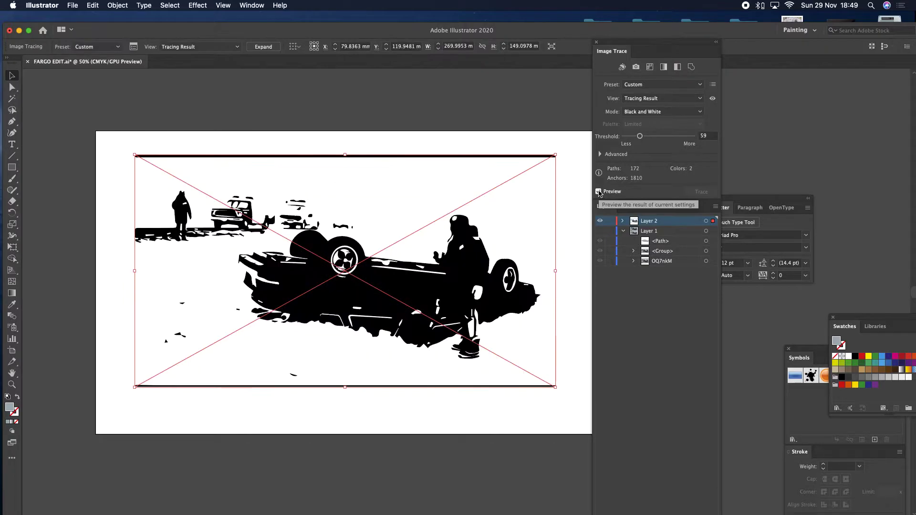
pyautogui.click(599, 191)
pyautogui.hotkey('shift', 'Tab')
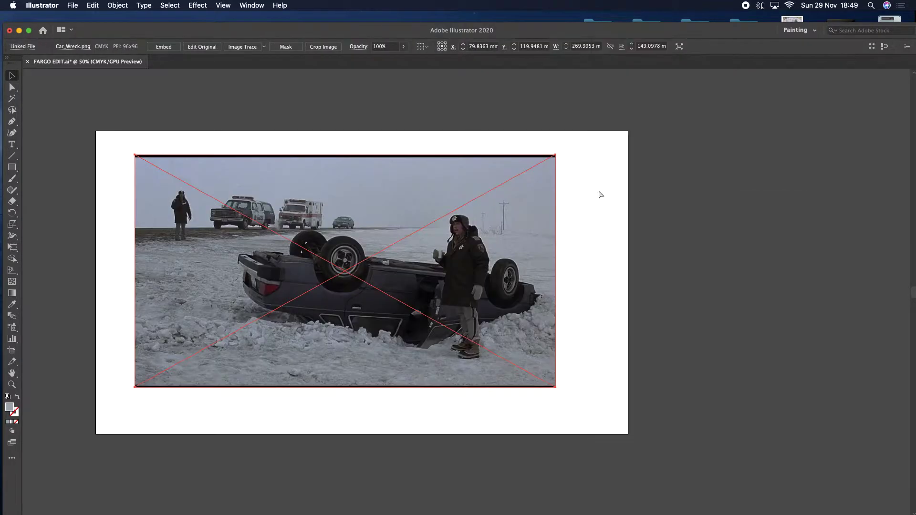
pyautogui.click(253, 5)
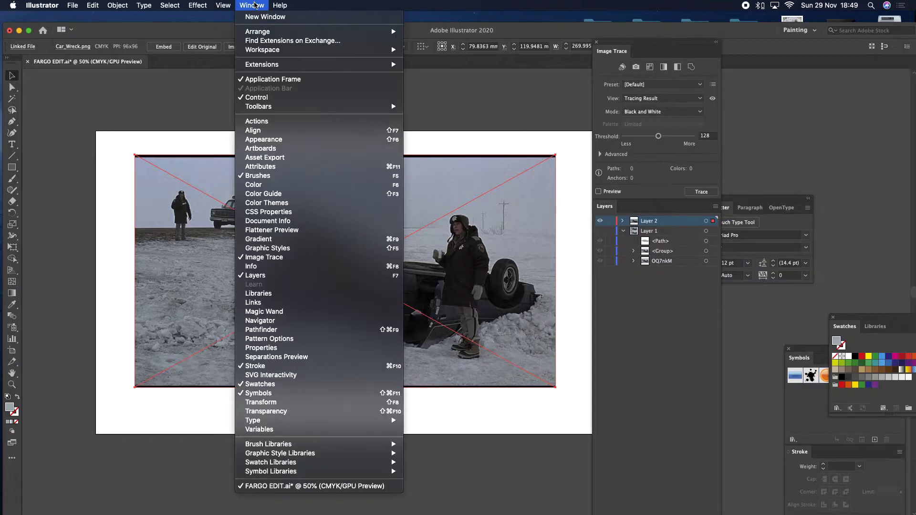
pyautogui.click(251, 5)
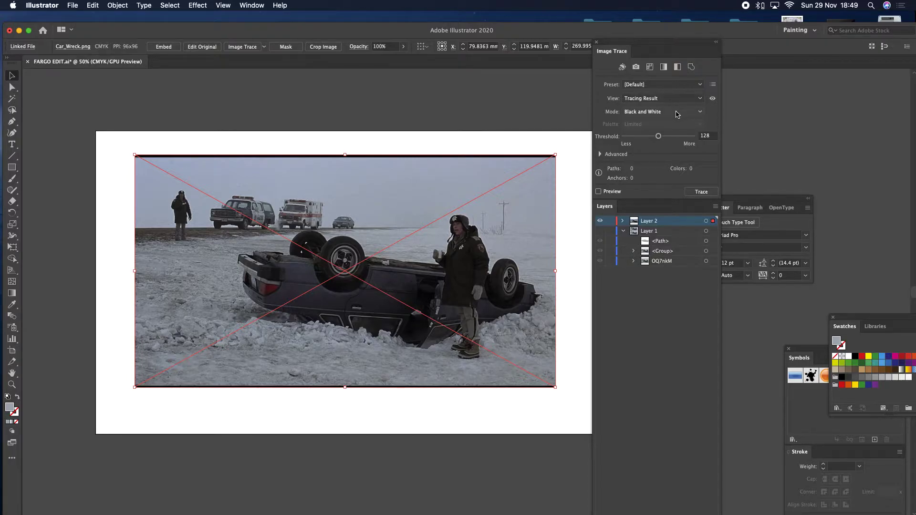
# Step: Set the Image Trace mode to Color for the selected photo
pyautogui.click(700, 114)
pyautogui.click(689, 123)
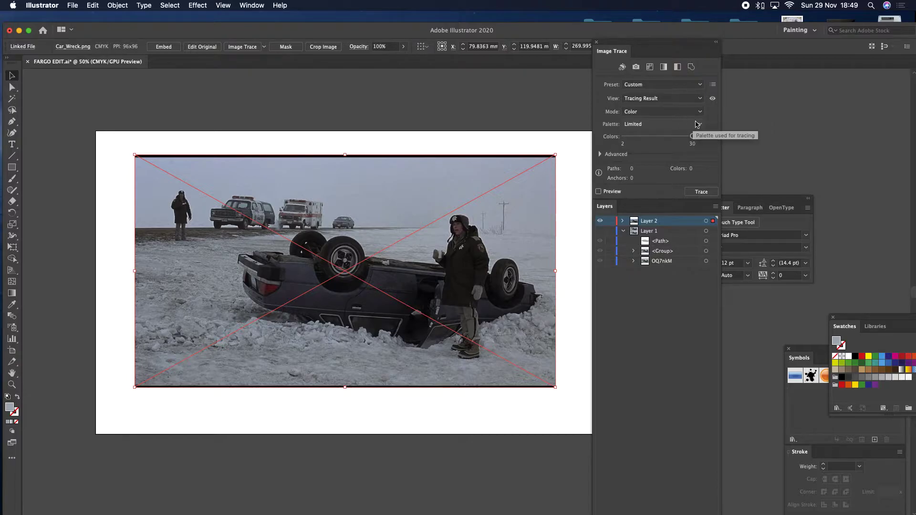
# Step: Try a Limited palette color trace of the photo with 30 and 5 colors, and undo the tracing
pyautogui.click(697, 124)
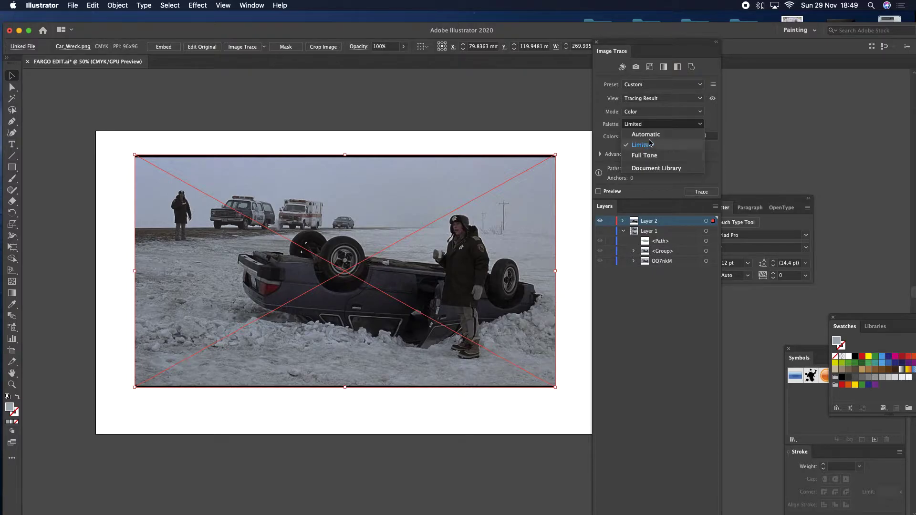
pyautogui.click(662, 145)
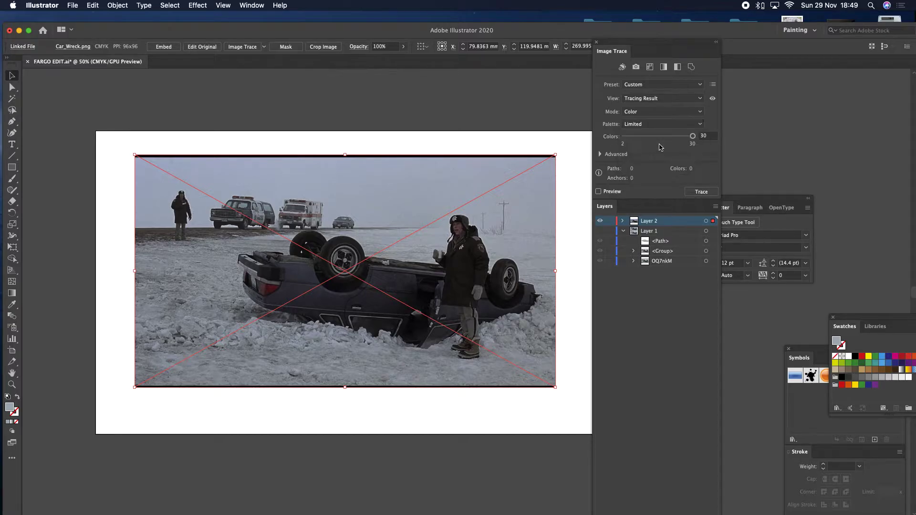
pyautogui.click(599, 191)
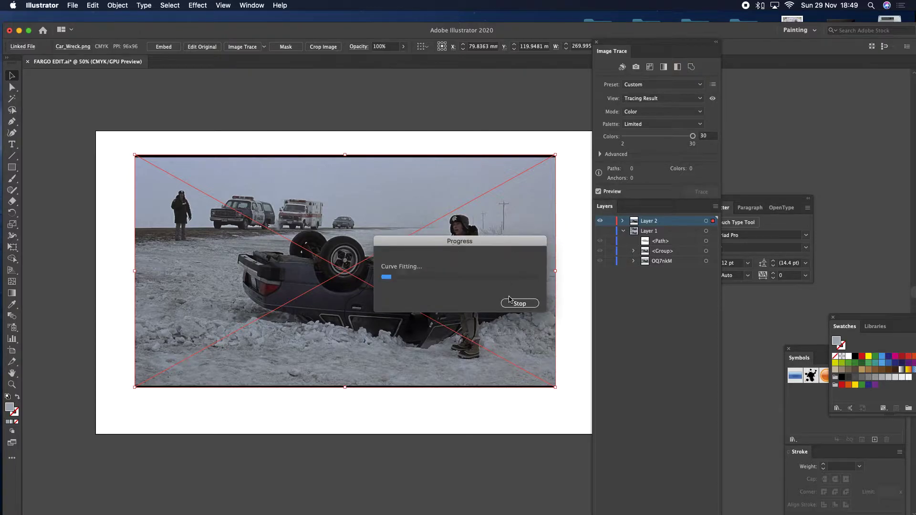
pyautogui.click(524, 303)
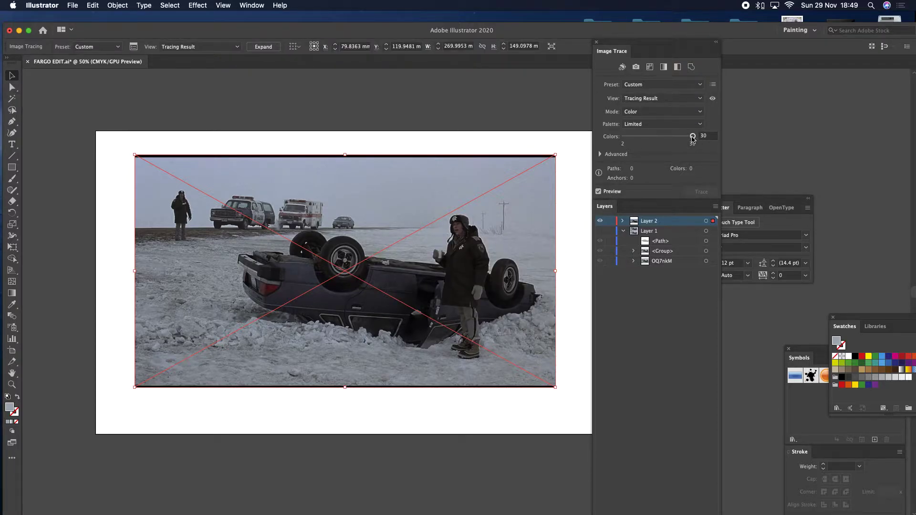
pyautogui.moveTo(693, 139); pyautogui.dragTo(632, 139)
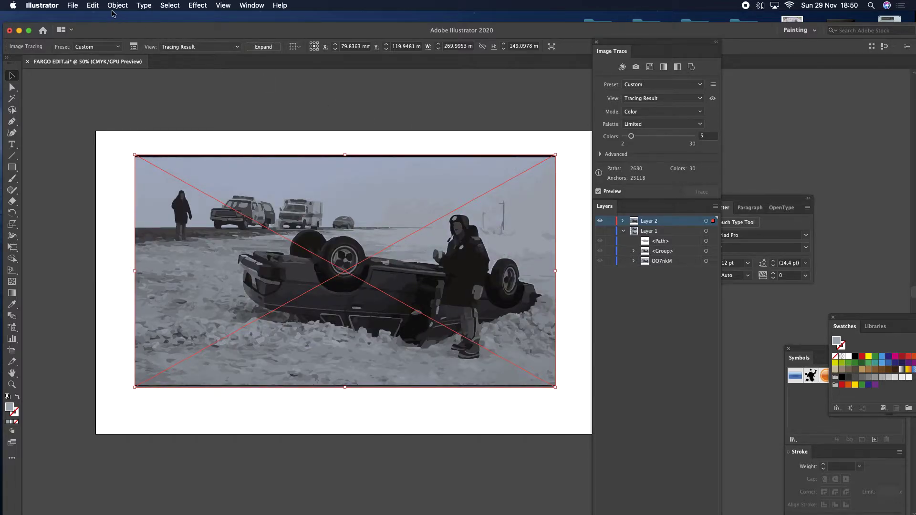
pyautogui.hotkey('shift', 'Tab')
pyautogui.hotkey('shift', 'Tab')
pyautogui.click(92, 5)
pyautogui.click(103, 22)
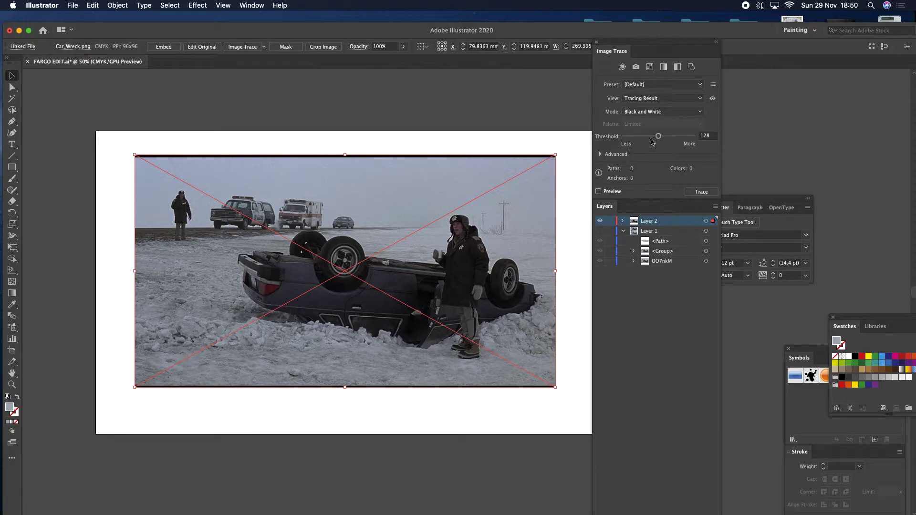
# Step: Preview a Full Tone color trace of the photo with Colors 4 and Ignore White, and undo it
pyautogui.click(674, 113)
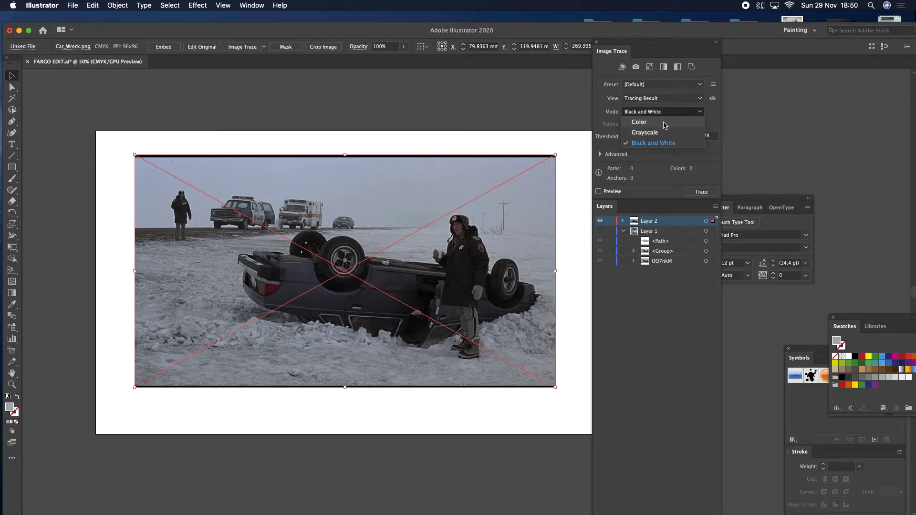
pyautogui.click(632, 122)
pyautogui.click(662, 124)
pyautogui.click(653, 156)
pyautogui.moveTo(692, 137); pyautogui.dragTo(628, 139)
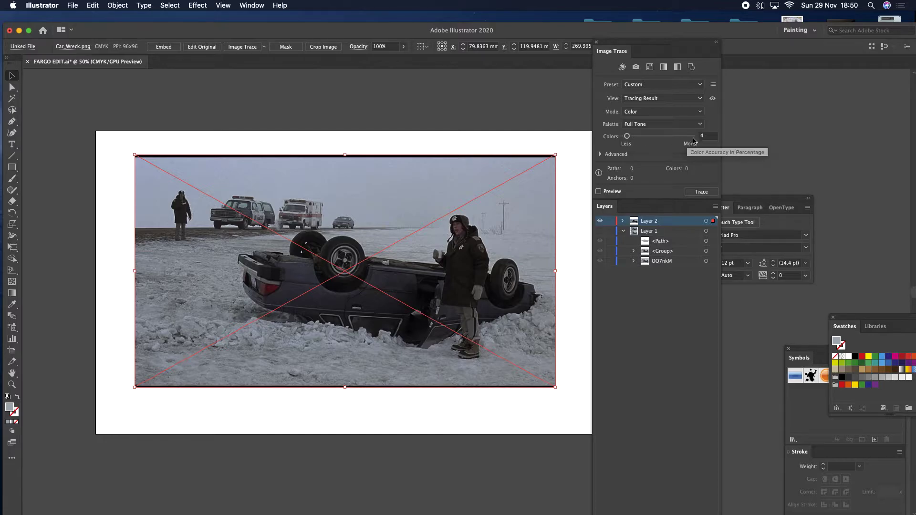
pyautogui.click(597, 154)
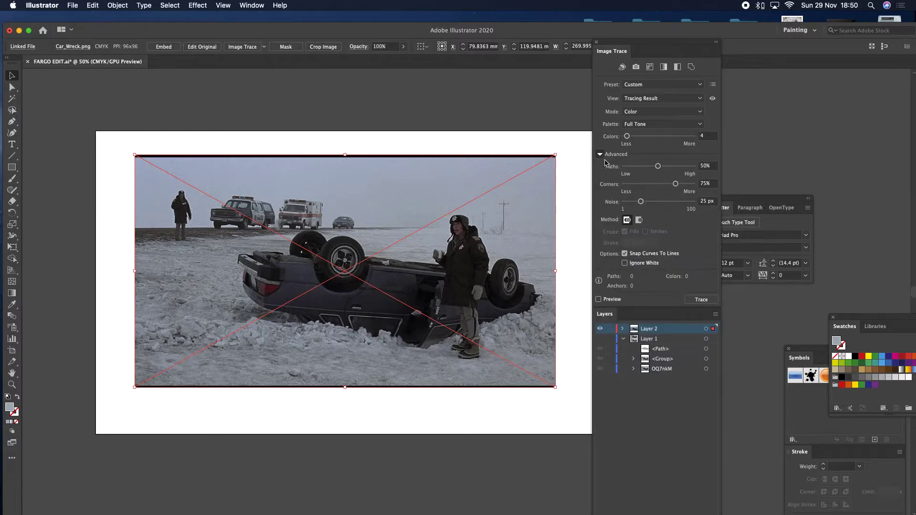
pyautogui.click(624, 263)
pyautogui.click(598, 299)
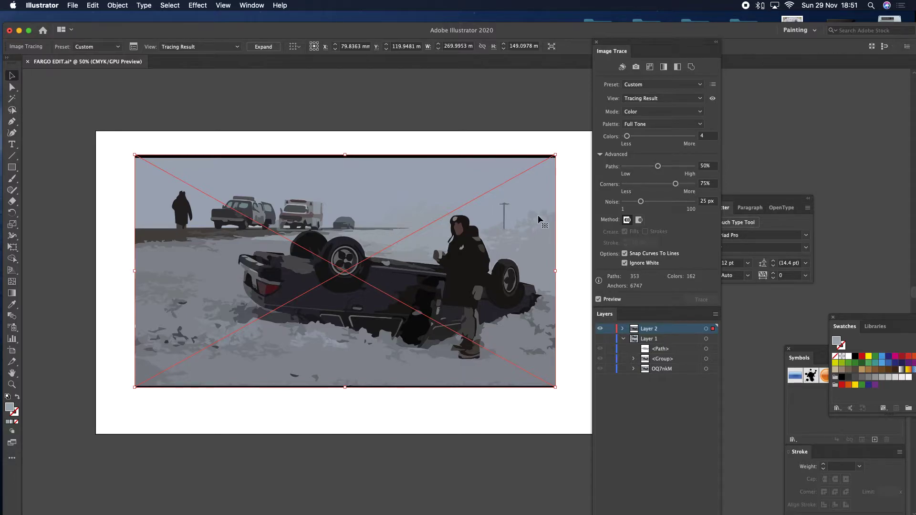
pyautogui.press('super+z')
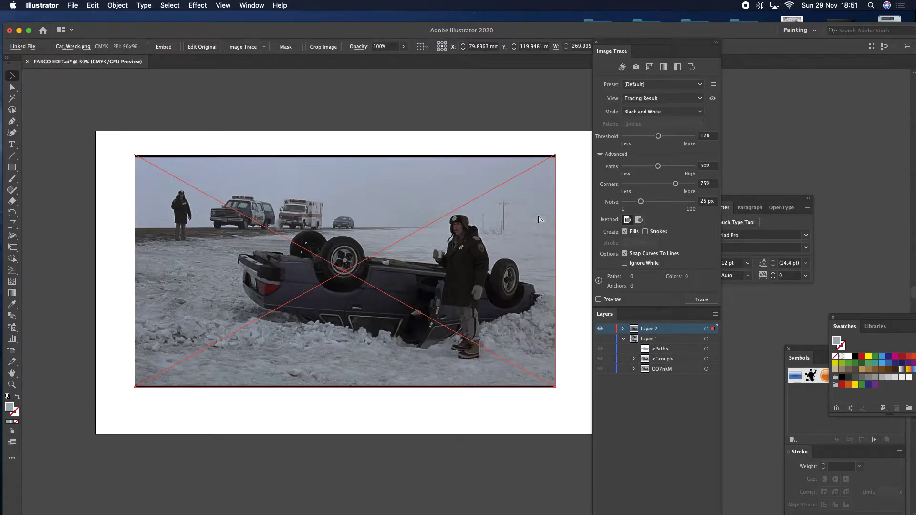
# Step: Preview a Full Tone color trace of the photo with Colors 5 and Ignore White, and undo it
pyautogui.click(694, 113)
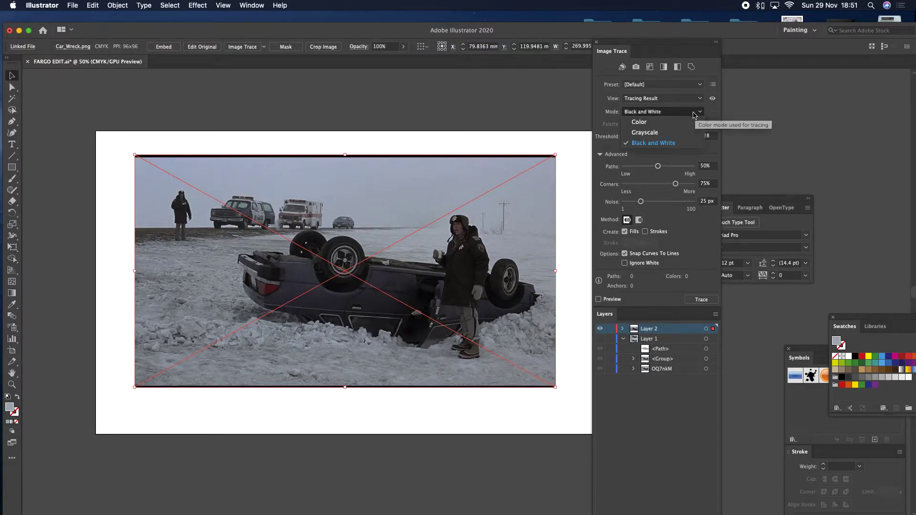
pyautogui.click(670, 128)
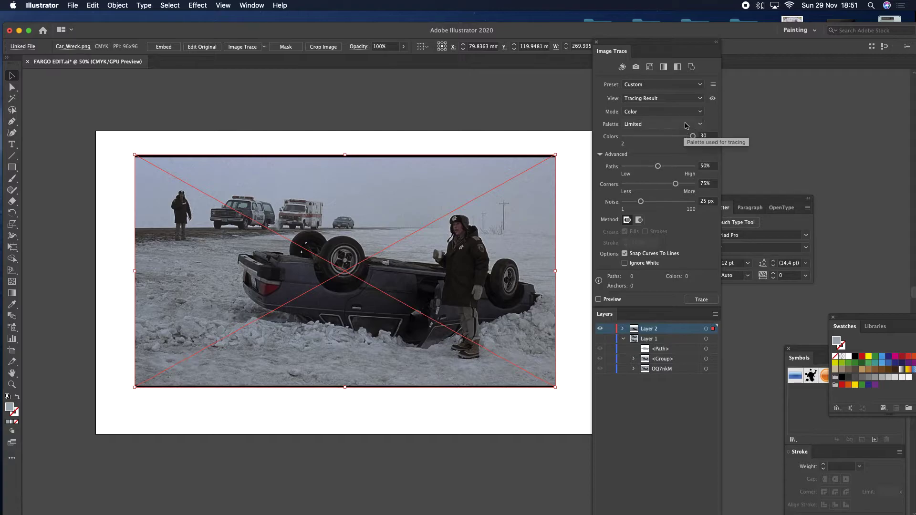
pyautogui.click(687, 125)
pyautogui.click(665, 155)
pyautogui.moveTo(701, 136); pyautogui.dragTo(629, 139)
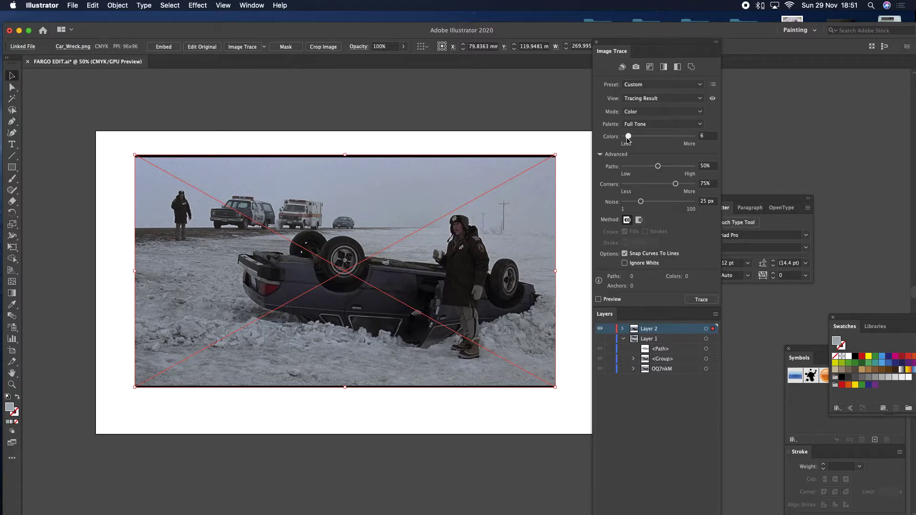
pyautogui.click(624, 262)
pyautogui.click(599, 299)
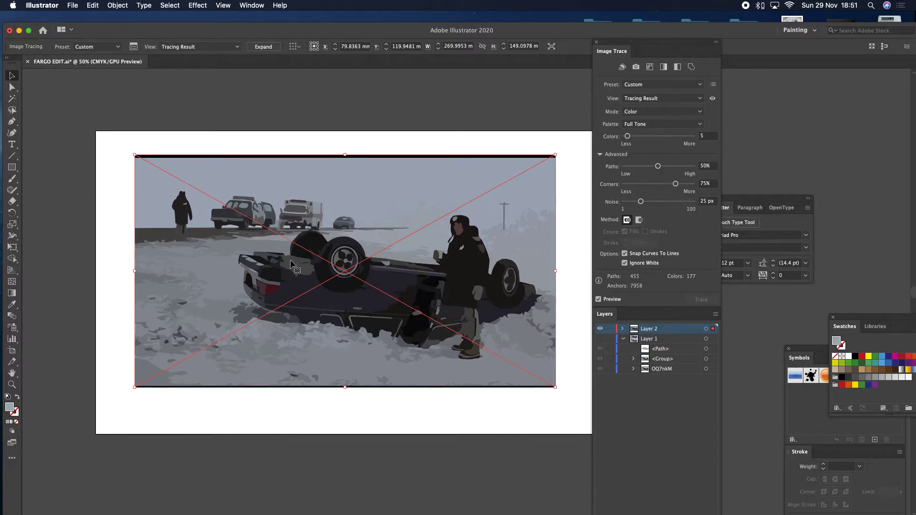
pyautogui.press('super+z')
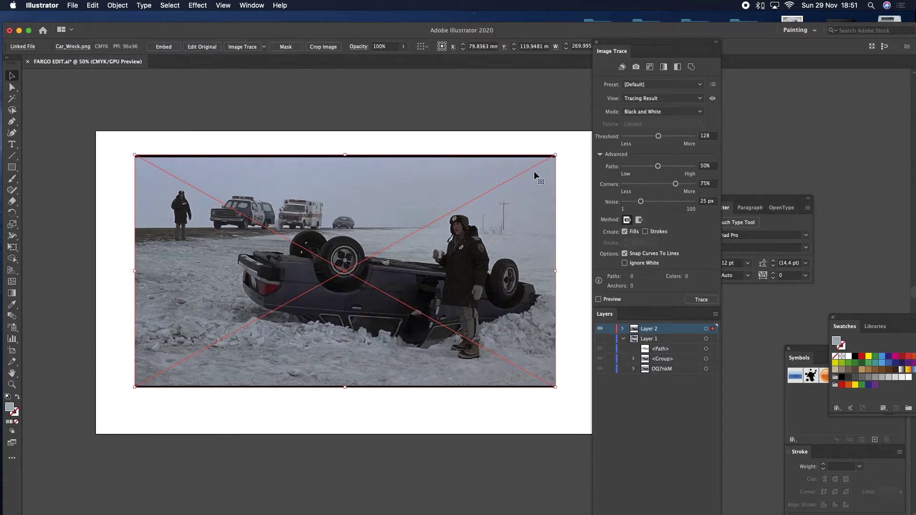
# Step: Trace the photo in Color mode with the Full Tone palette, Colors 7 and Ignore White, and expand it into vector paths
pyautogui.click(686, 113)
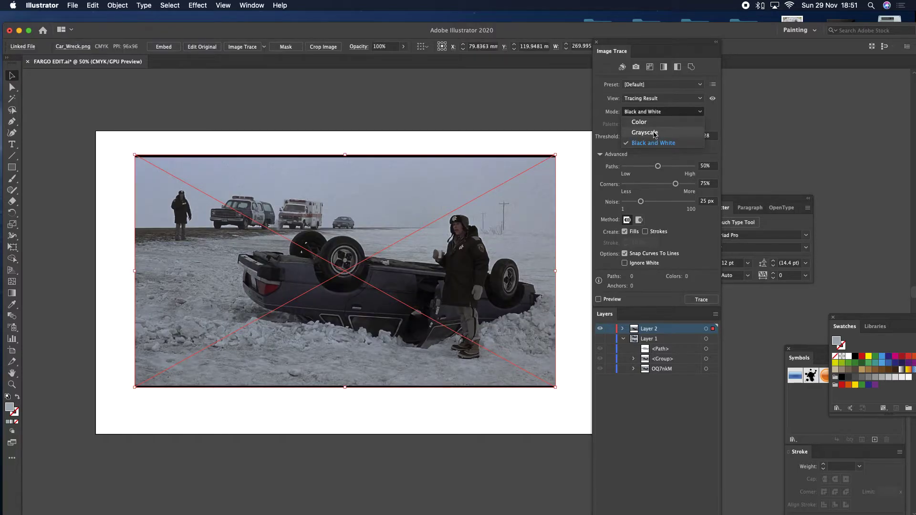
pyautogui.click(677, 122)
pyautogui.moveTo(679, 136)
pyautogui.mouseDown()
pyautogui.moveTo(690, 137)
pyautogui.moveTo(637, 139)
pyautogui.mouseUp()
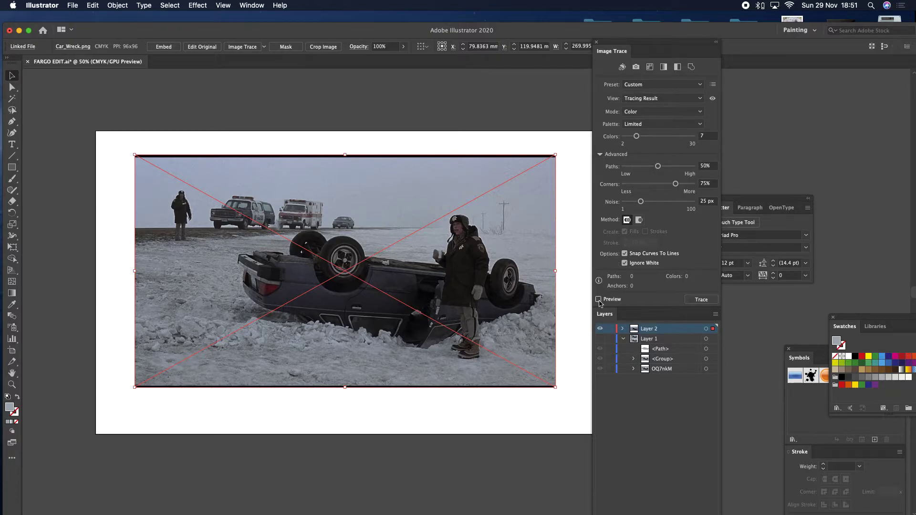
pyautogui.click(680, 125)
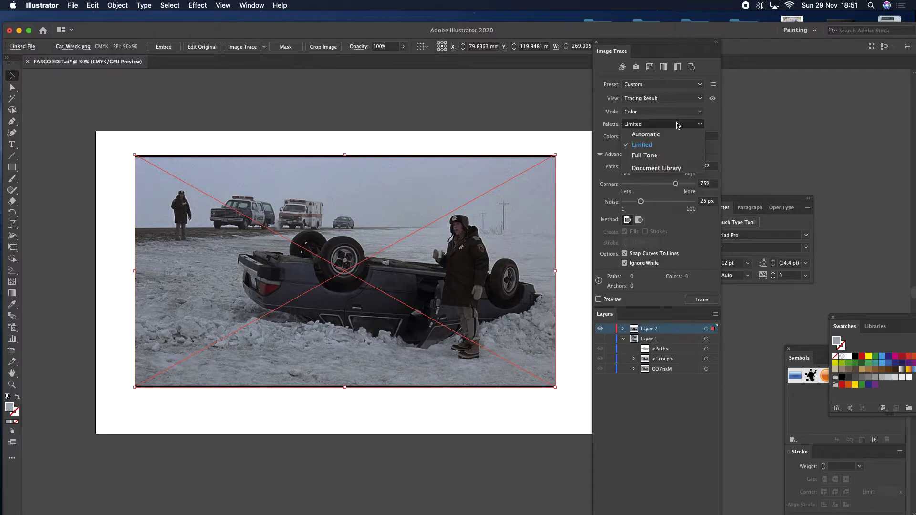
pyautogui.click(656, 155)
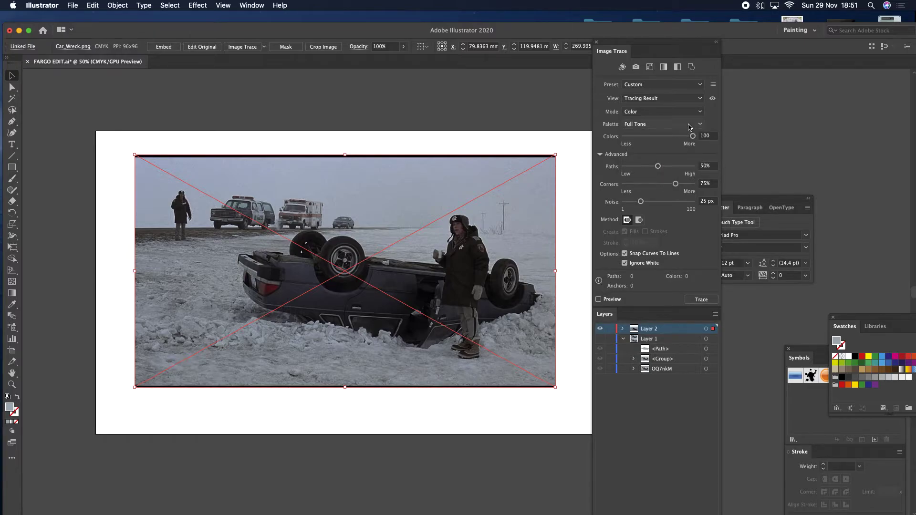
pyautogui.moveTo(692, 137)
pyautogui.mouseDown()
pyautogui.moveTo(633, 139)
pyautogui.moveTo(629, 151)
pyautogui.mouseUp()
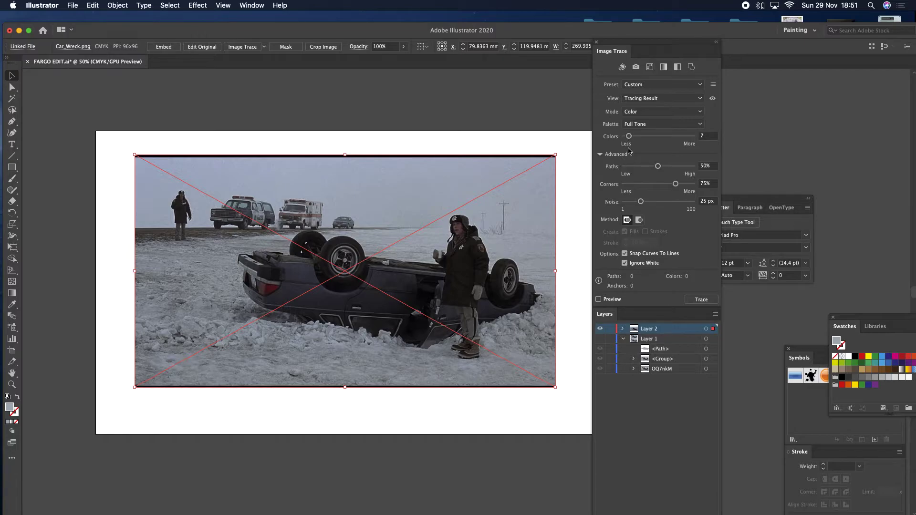
pyautogui.click(598, 300)
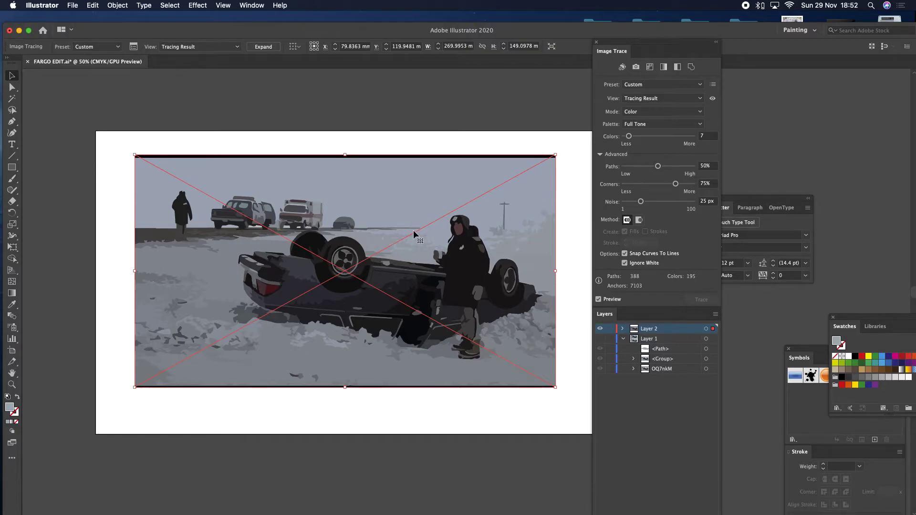
pyautogui.click(263, 47)
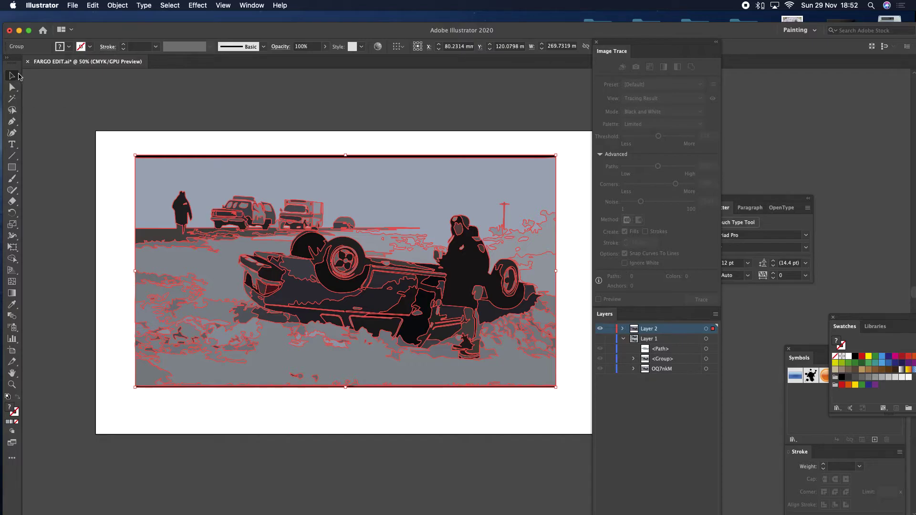
# Step: Deselect the expanded artwork and delete only the black strip path along the picture's top edge
pyautogui.click(249, 128)
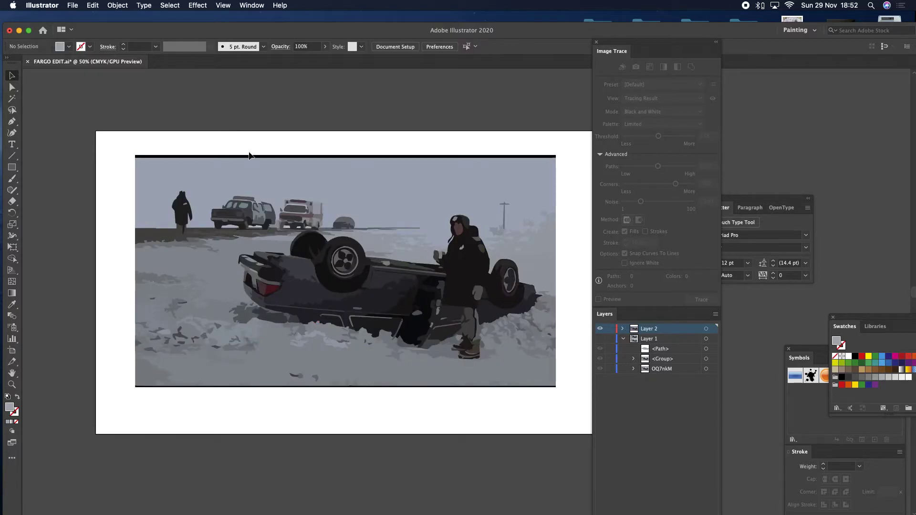
pyautogui.click(249, 160)
pyautogui.click(99, 97)
pyautogui.click(12, 87)
pyautogui.click(253, 158)
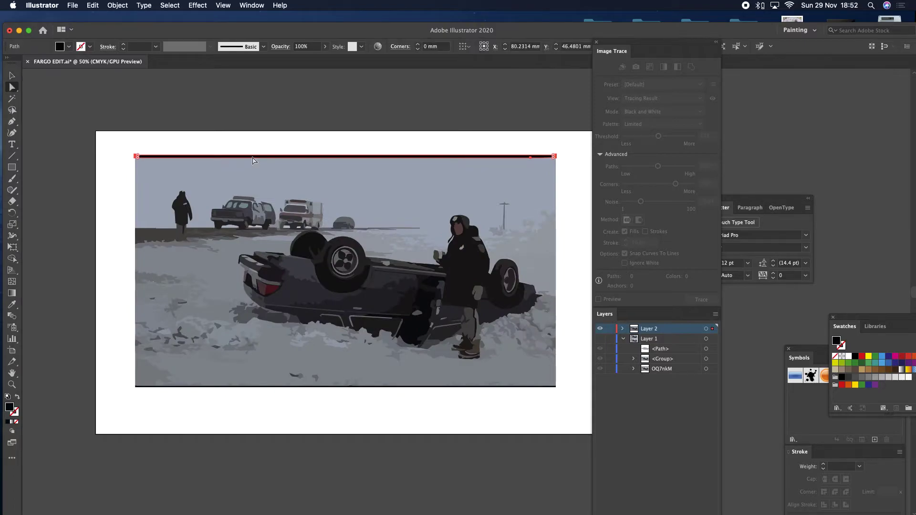
pyautogui.press('Delete')
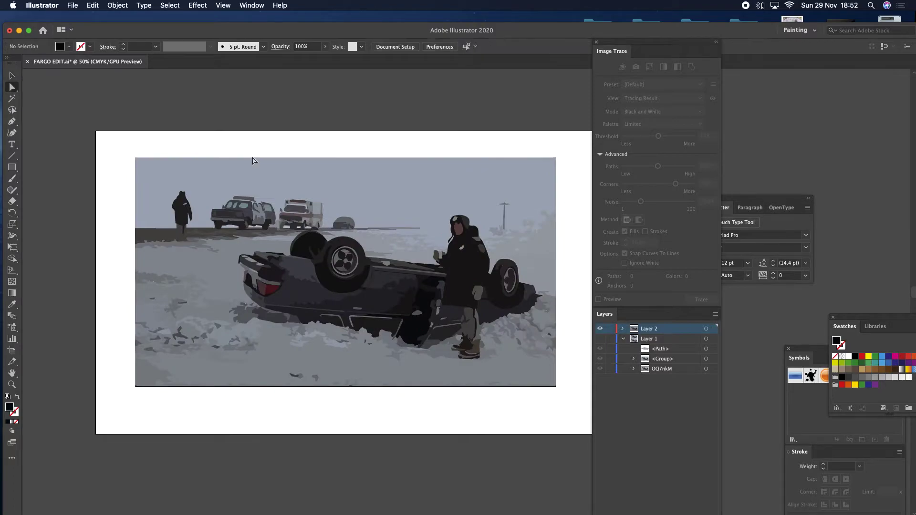
# Step: Delete the black strip pieces along the bottom edge of the expanded artwork
pyautogui.click(292, 387)
pyautogui.click(370, 387)
pyautogui.keyDown('shift'); pyautogui.click(336, 387); pyautogui.keyUp('shift')
pyautogui.press('Delete')
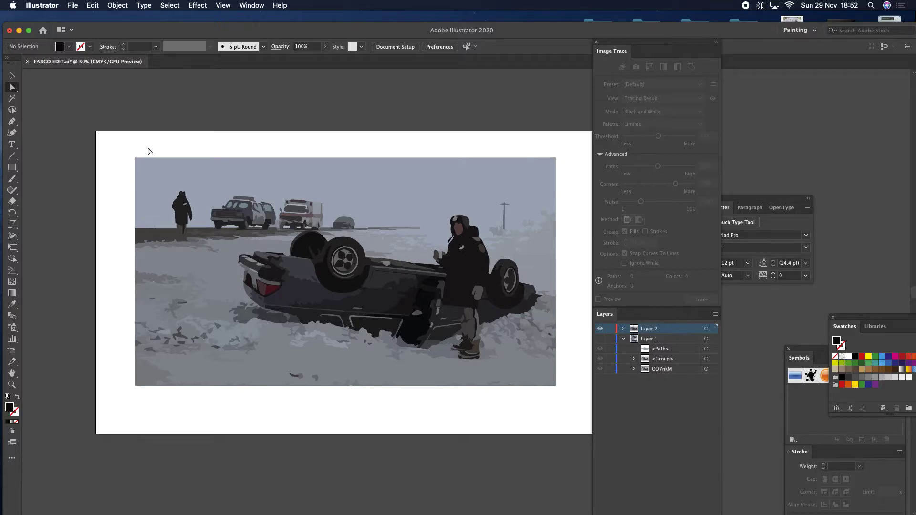
# Step: Examine the traced figure, overturned car and background vehicles at 100% zoom
pyautogui.click(12, 385)
pyautogui.click(470, 234)
pyautogui.click(472, 282)
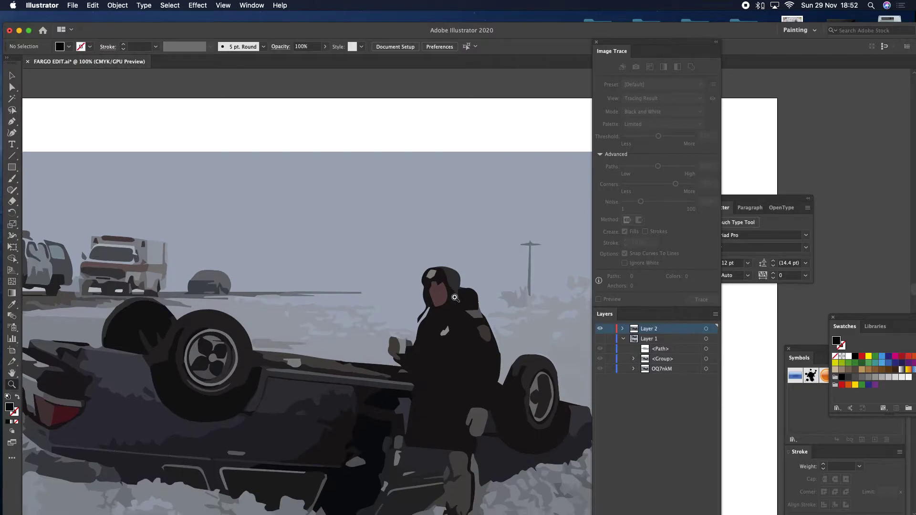
pyautogui.scroll(-2, 459, 288)
pyautogui.scroll(-2, 459, 288)
pyautogui.scroll(-4, 423, 221)
pyautogui.hscroll(2, 423, 222)
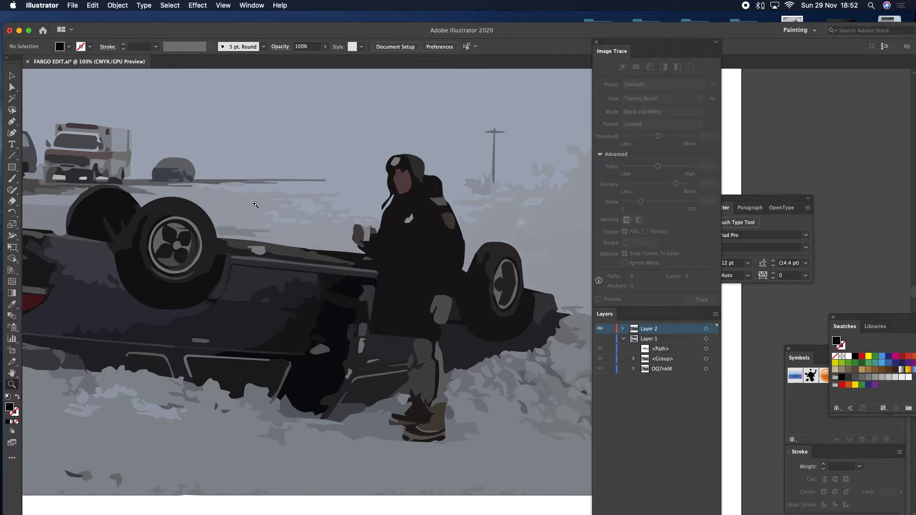
pyautogui.hscroll(-1, 256, 203)
pyautogui.scroll(-1, 255, 204)
pyautogui.hscroll(-3, 257, 204)
pyautogui.scroll(-1, 257, 204)
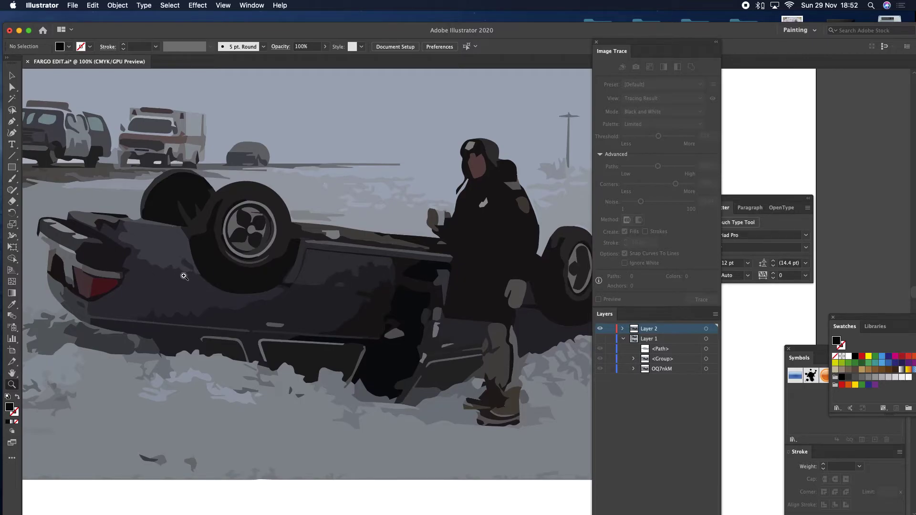
pyautogui.scroll(-3, 214, 277)
pyautogui.hscroll(-2, 215, 276)
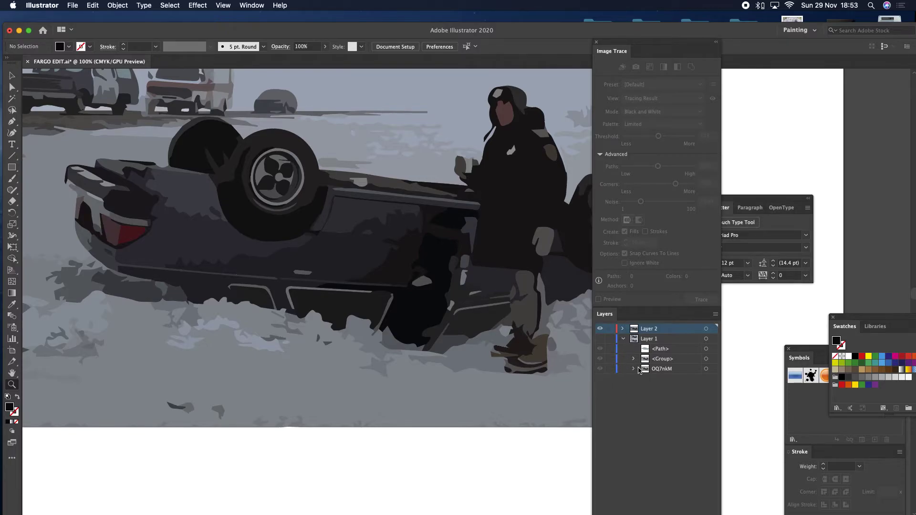
# Step: Show Layer 1 to inspect the earlier artwork and its path near the picture's bottom edge, and hide the layer again
pyautogui.click(600, 339)
pyautogui.scroll(-3, 505, 310)
pyautogui.scroll(-2, 505, 310)
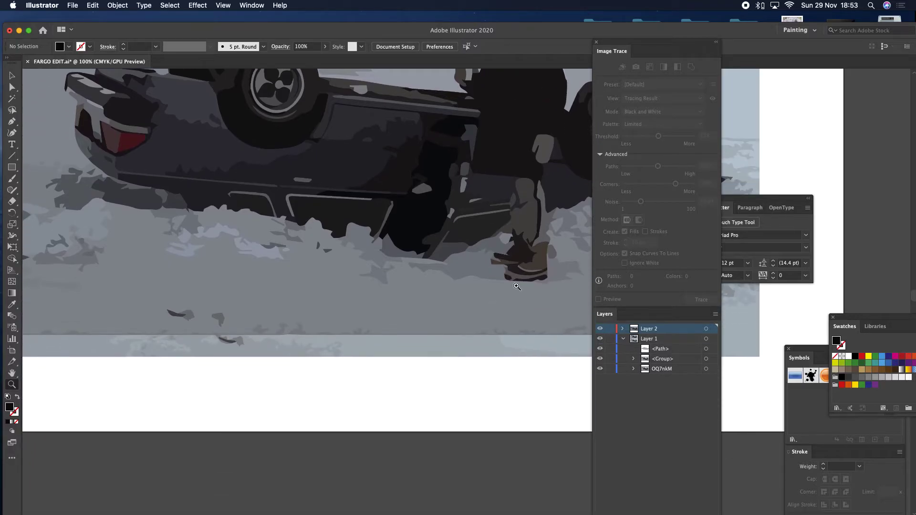
pyautogui.click(12, 75)
pyautogui.click(656, 369)
pyautogui.moveTo(439, 402); pyautogui.dragTo(408, 326)
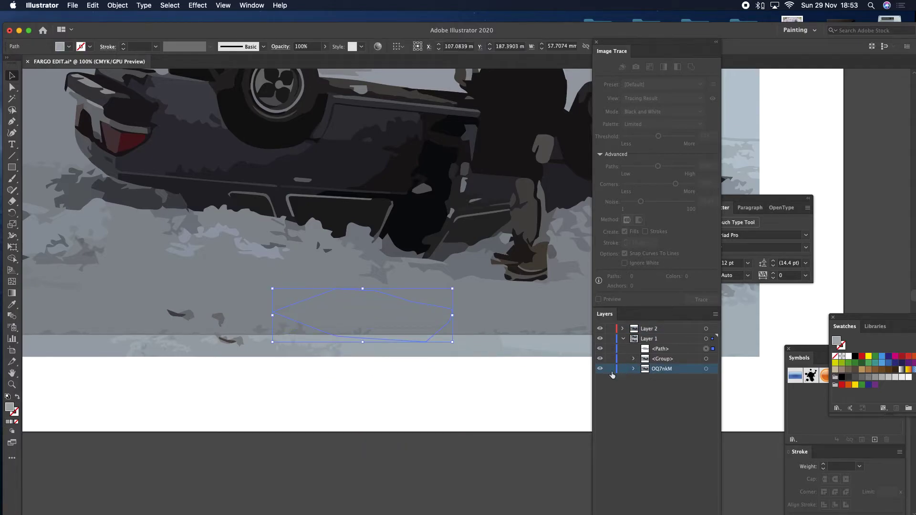
pyautogui.click(599, 338)
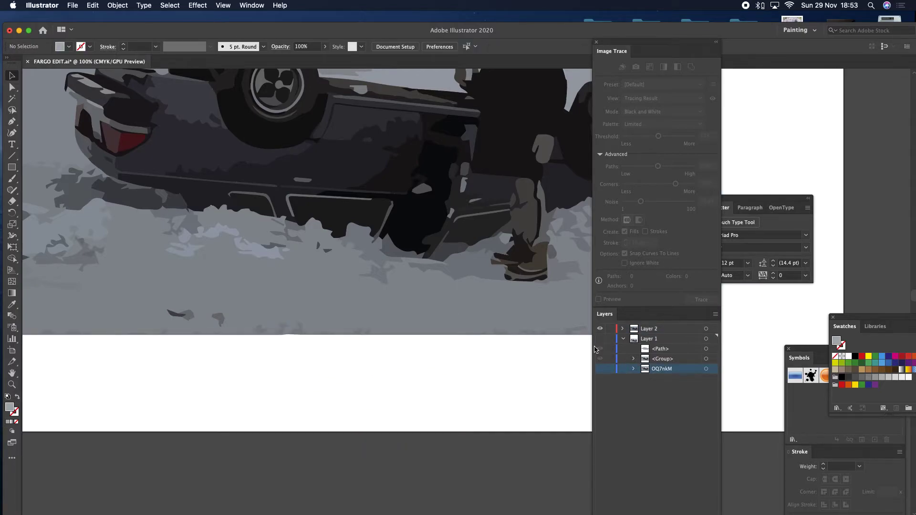
pyautogui.scroll(6, 409, 234)
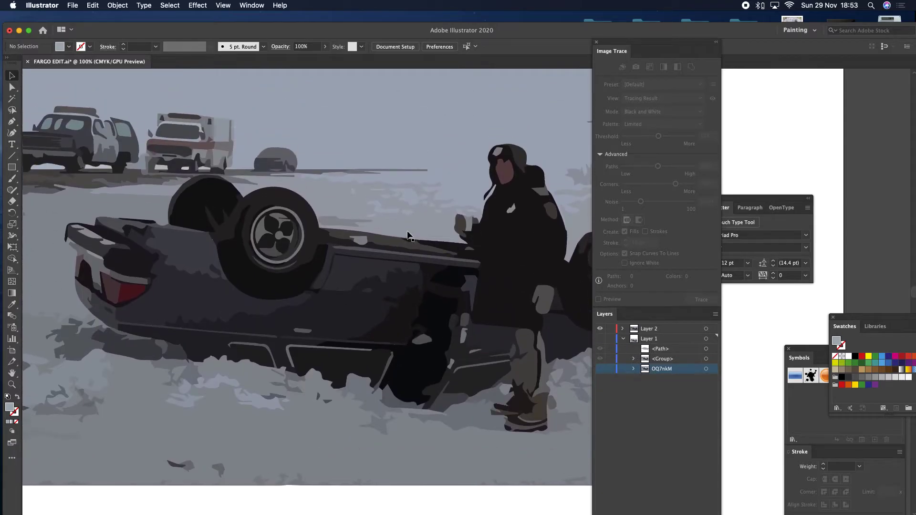
# Step: Sample the snow's grey with the Eyedropper as the fill colour and make Layer 2 the active drawing layer
pyautogui.hscroll(-7, 407, 234)
pyautogui.scroll(1, 406, 234)
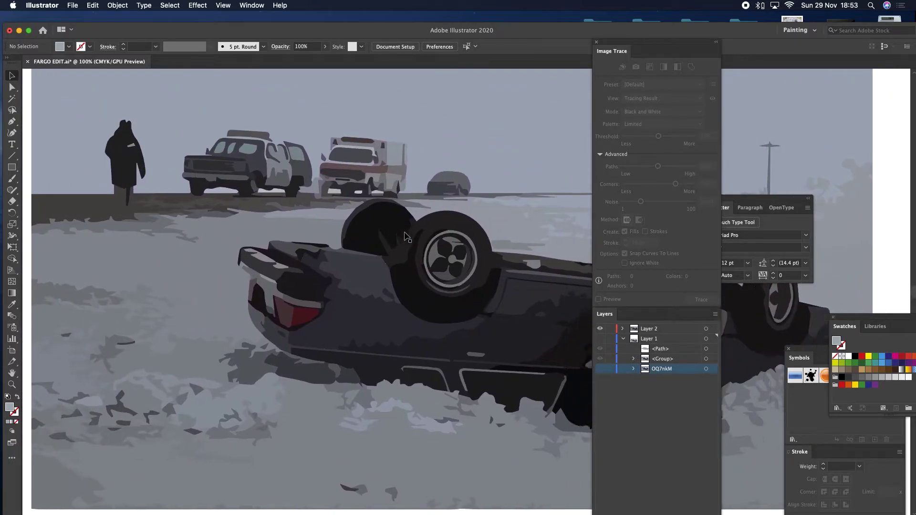
pyautogui.hscroll(7, 406, 235)
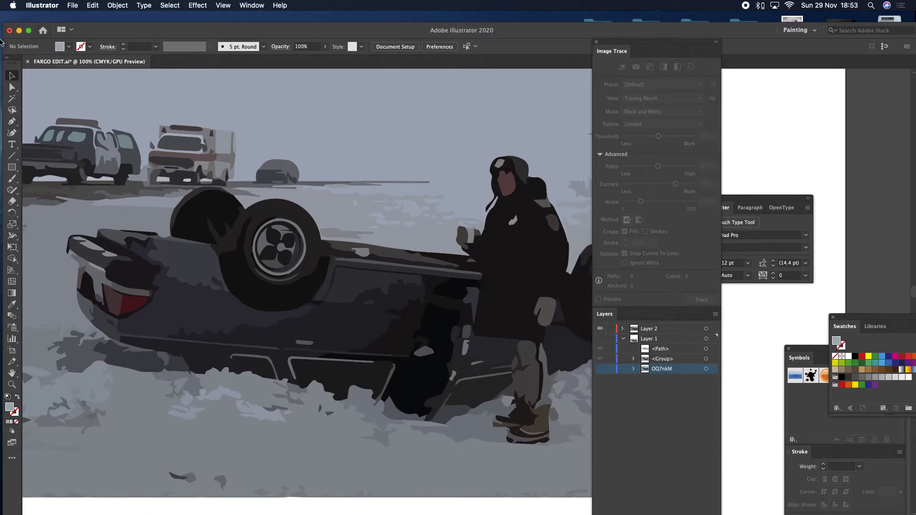
pyautogui.click(12, 304)
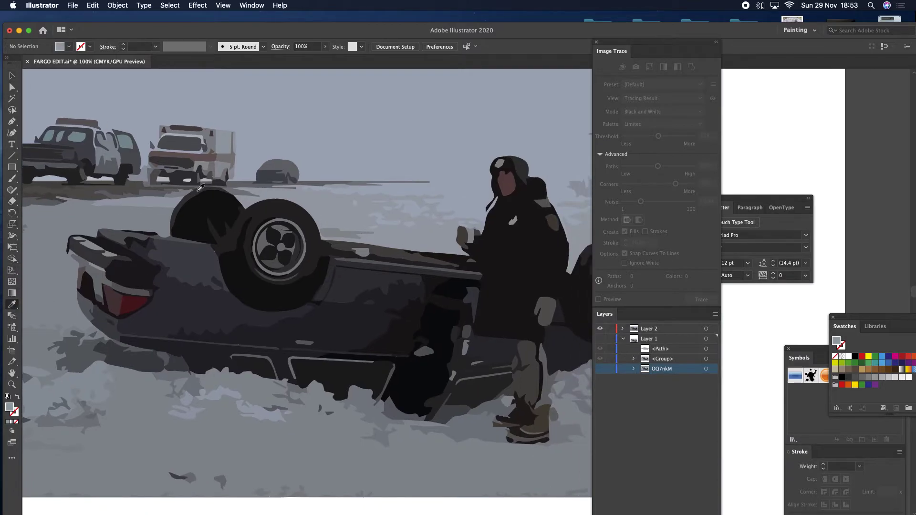
pyautogui.click(12, 121)
pyautogui.click(678, 328)
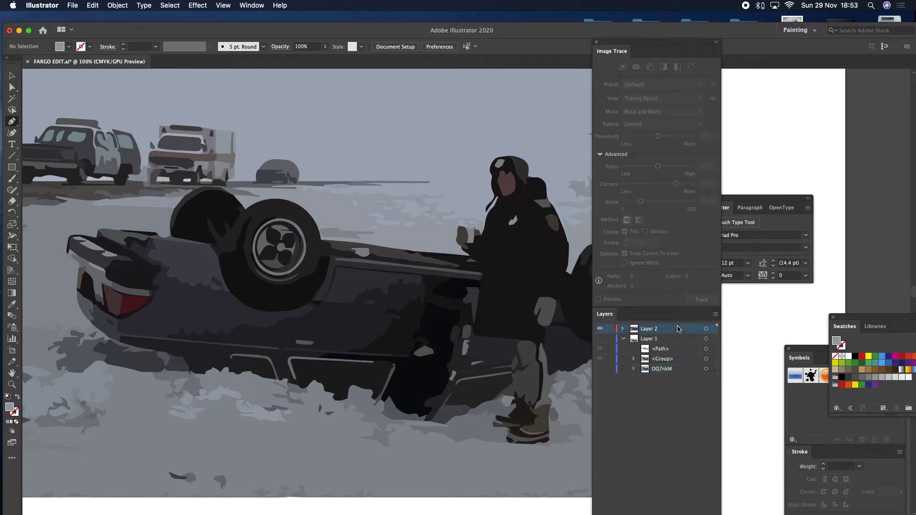
# Step: Draw a closed grey Pen shape over the mottled snow between the upturned wheel and the standing figure, and deselect it
pyautogui.click(336, 196)
pyautogui.click(444, 199)
pyautogui.click(466, 192)
pyautogui.click(476, 211)
pyautogui.click(452, 224)
pyautogui.click(410, 229)
pyautogui.click(366, 229)
pyautogui.click(322, 212)
pyautogui.click(311, 193)
pyautogui.click(337, 196)
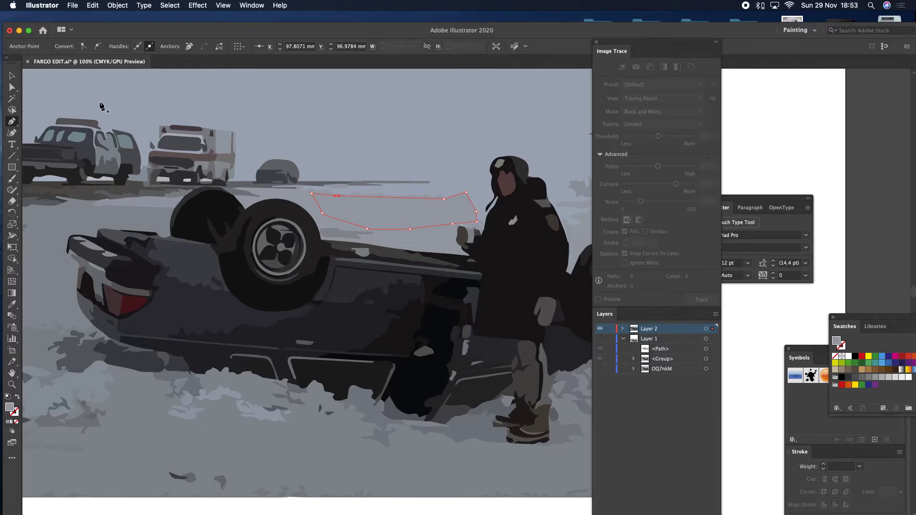
pyautogui.click(13, 79)
pyautogui.hscroll(5, 398, 165)
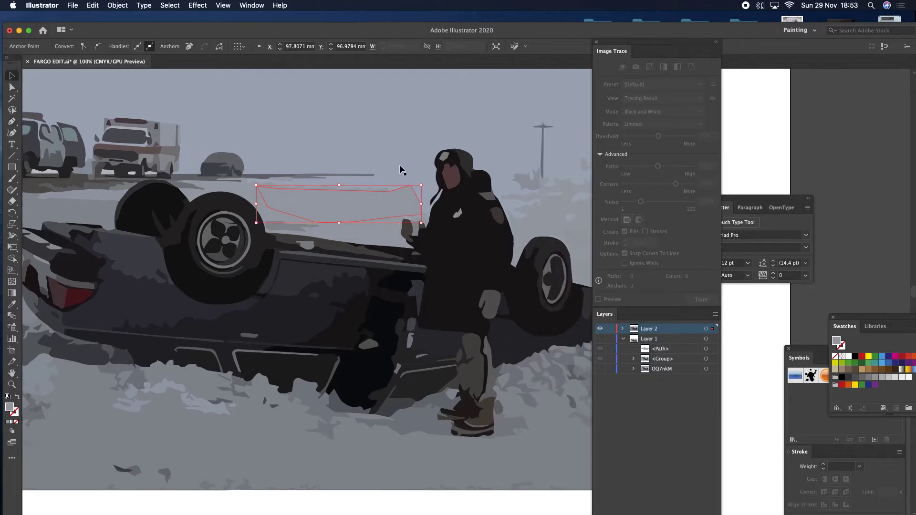
pyautogui.click(437, 499)
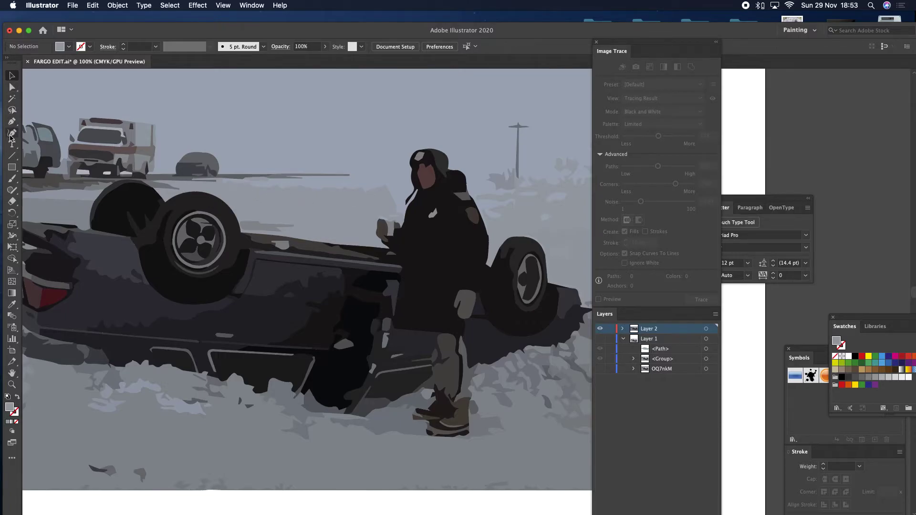
# Step: Draw a second closed Pen shape with a jagged end beside the figure, covering the snow just below the horizon, and deselect it
pyautogui.click(12, 121)
pyautogui.click(225, 180)
pyautogui.click(342, 183)
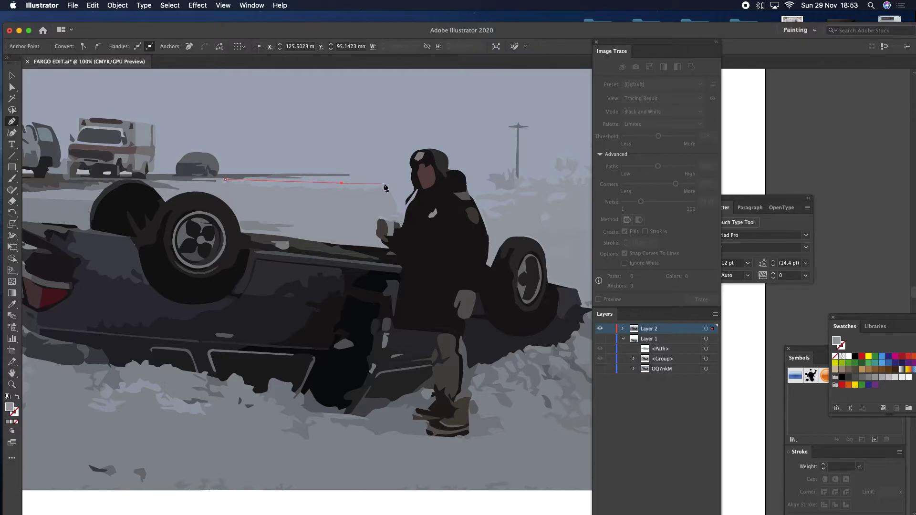
pyautogui.click(403, 186)
pyautogui.click(367, 189)
pyautogui.click(398, 192)
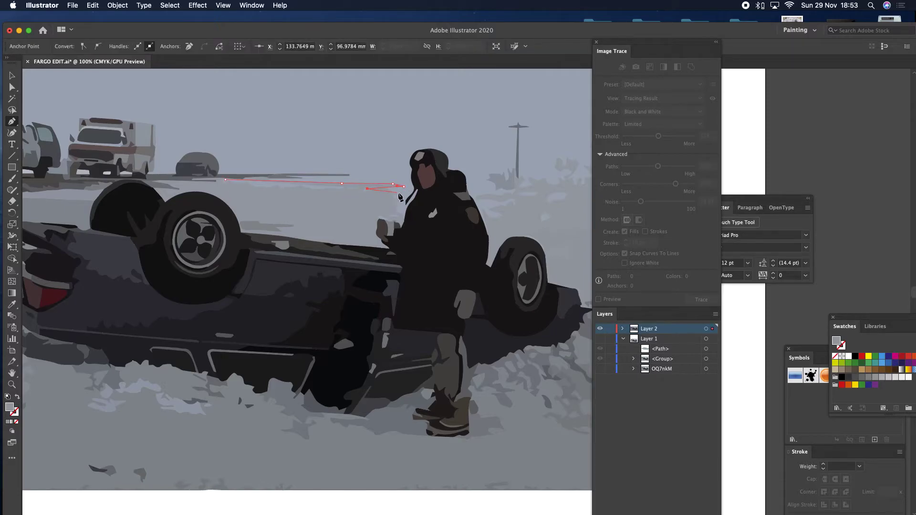
pyautogui.click(392, 205)
pyautogui.click(399, 207)
pyautogui.click(385, 214)
pyautogui.click(233, 192)
pyautogui.click(182, 180)
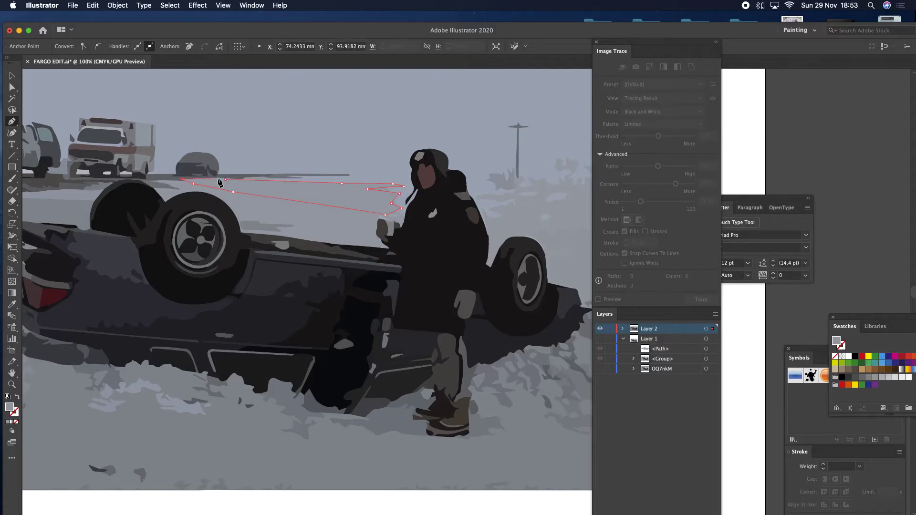
pyautogui.click(225, 181)
pyautogui.press('v')
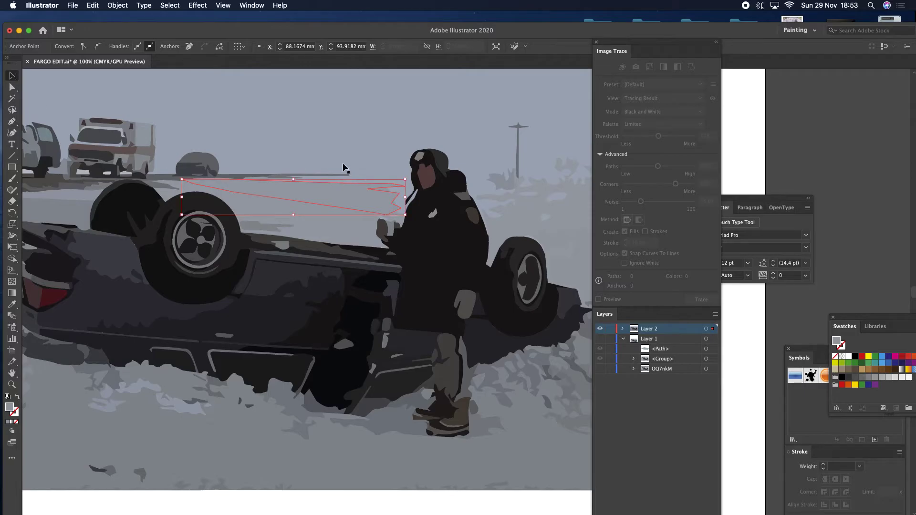
pyautogui.click(737, 162)
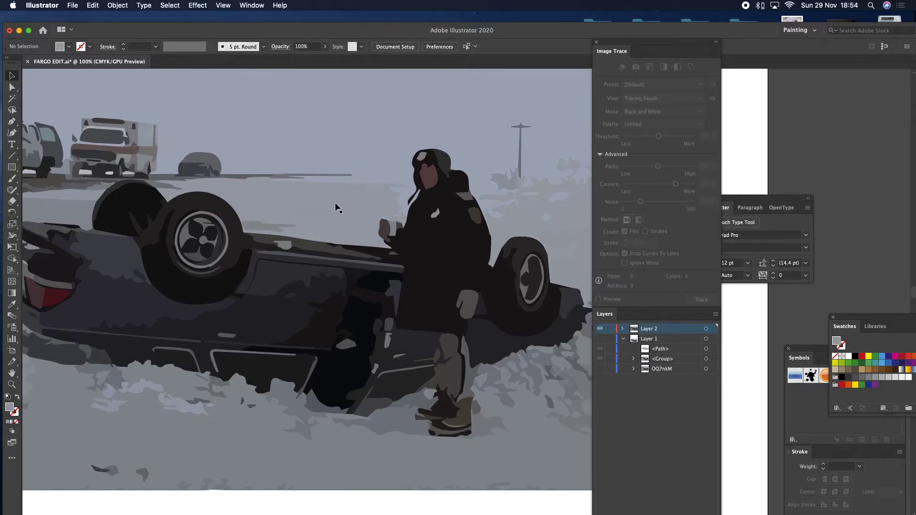
# Step: Try to merge the snow patches beside the figure using Shape Builder with the whole artwork selected
pyautogui.hscroll(-5, 335, 203)
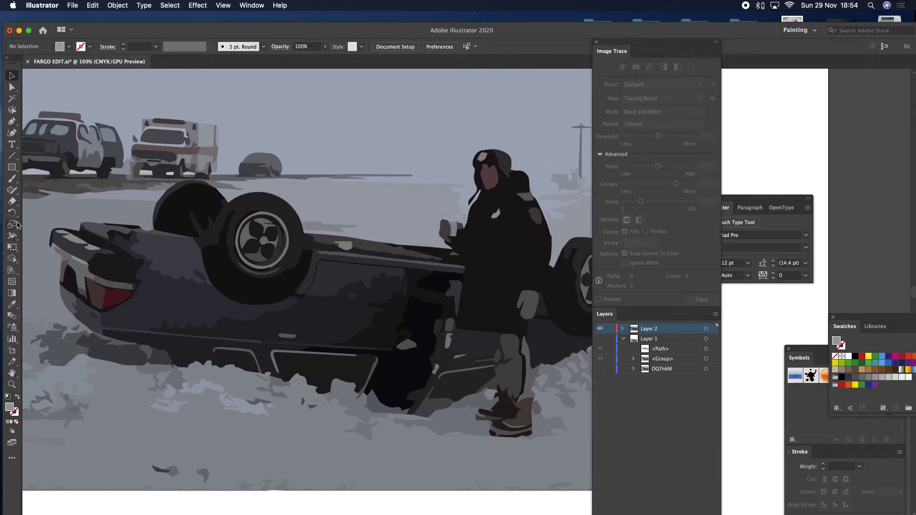
pyautogui.scroll(-2, 309, 218)
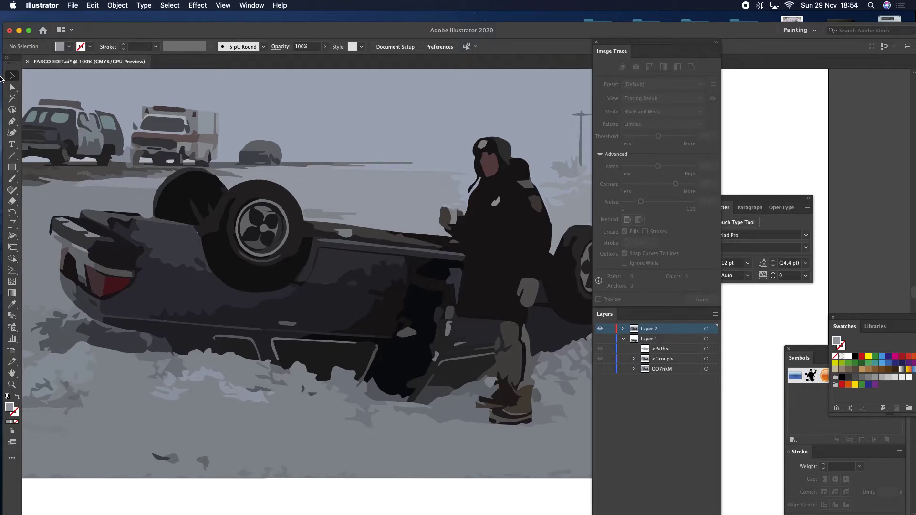
pyautogui.click(330, 136)
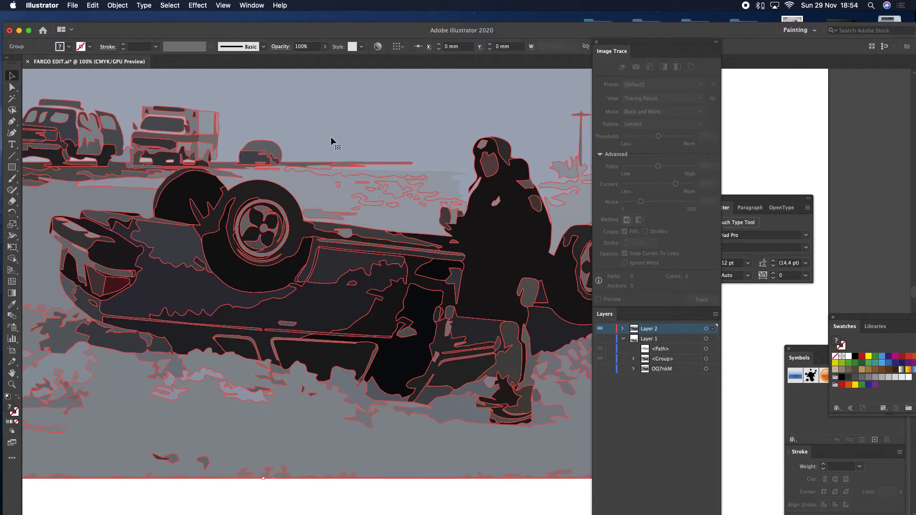
pyautogui.click(12, 259)
pyautogui.click(12, 259)
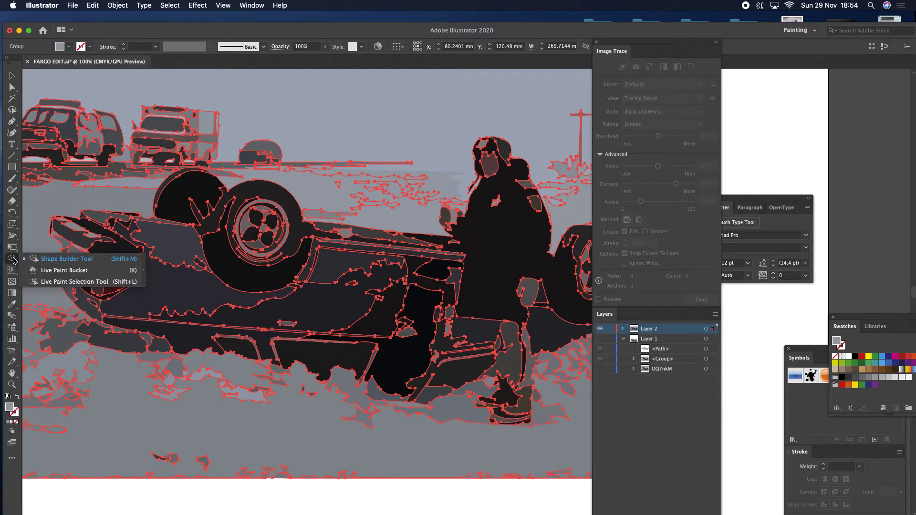
pyautogui.moveTo(382, 193); pyautogui.dragTo(441, 196)
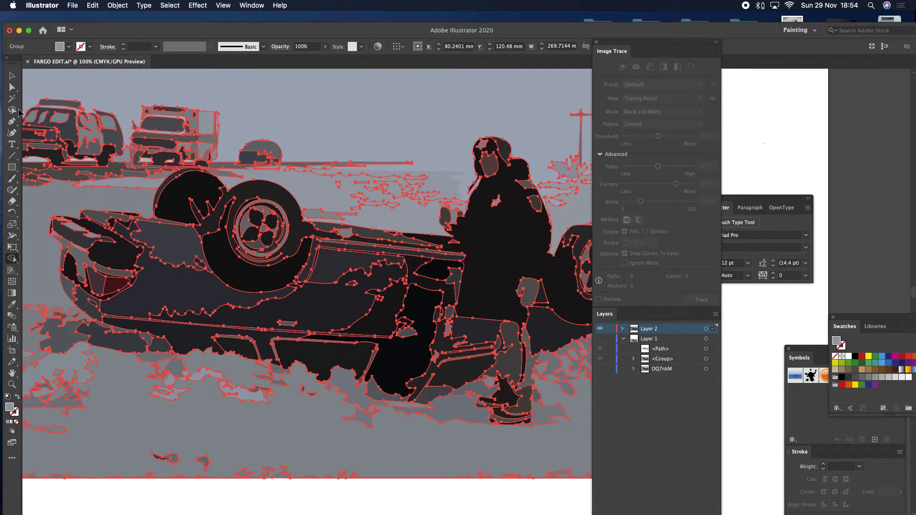
pyautogui.click(12, 87)
pyautogui.press('super+shift+a')
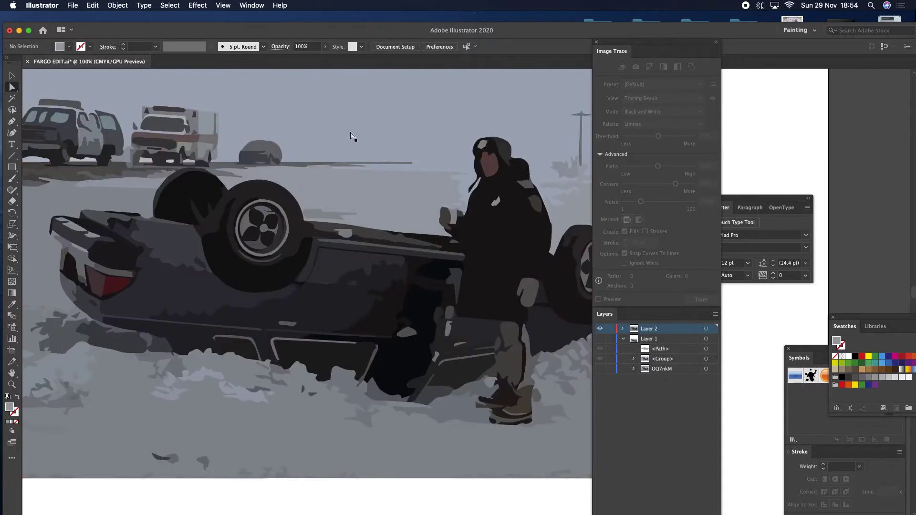
pyautogui.click(395, 187)
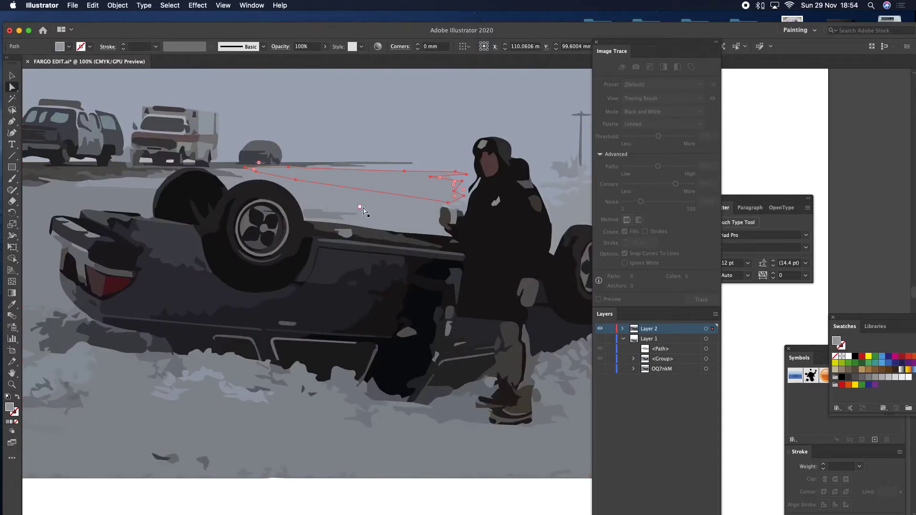
pyautogui.press('super+z')
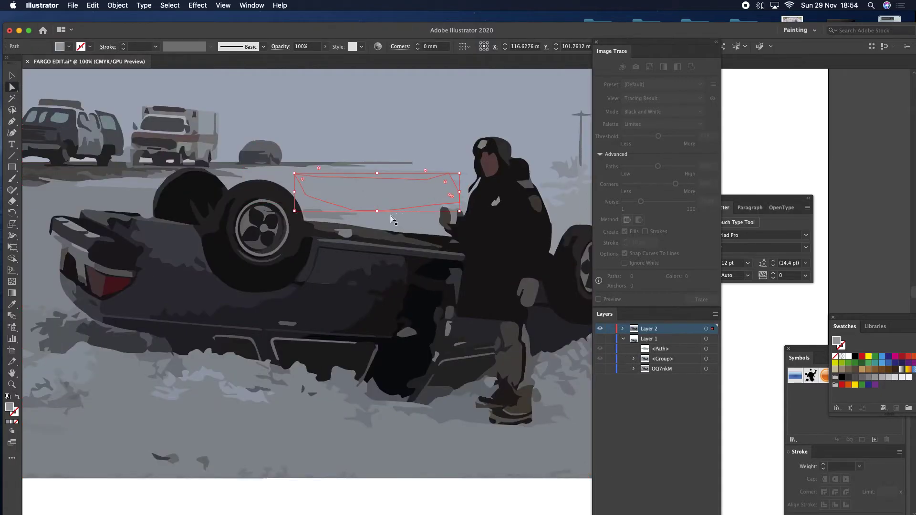
pyautogui.rightClick(386, 222)
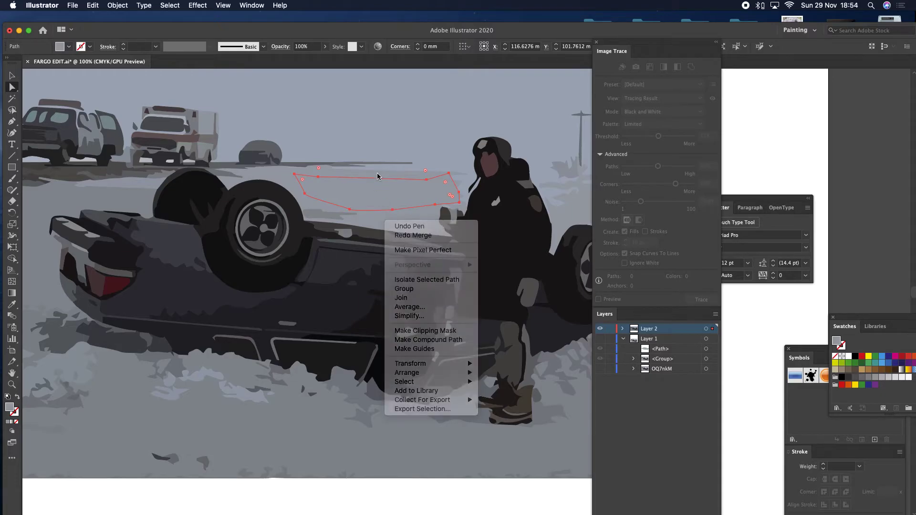
pyautogui.click(401, 234)
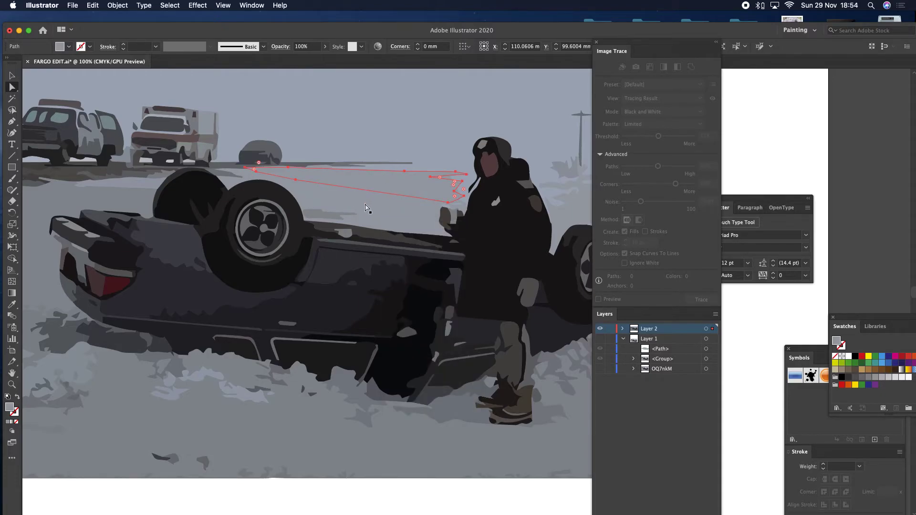
pyautogui.rightClick(347, 197)
pyautogui.click(350, 203)
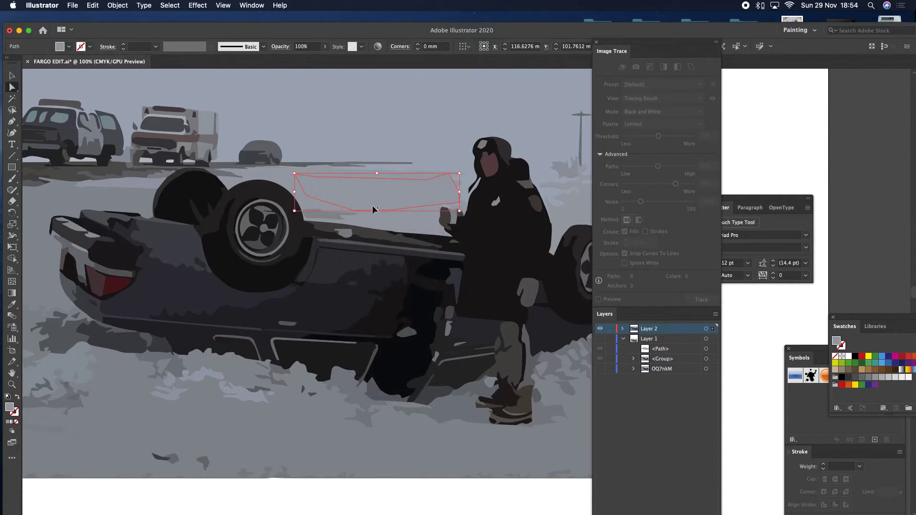
pyautogui.press('super+a')
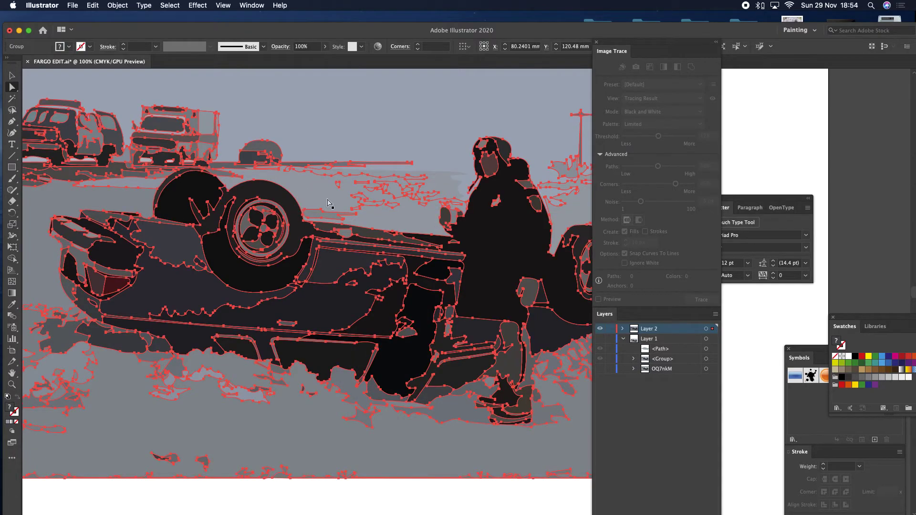
pyautogui.press('shift+super+a')
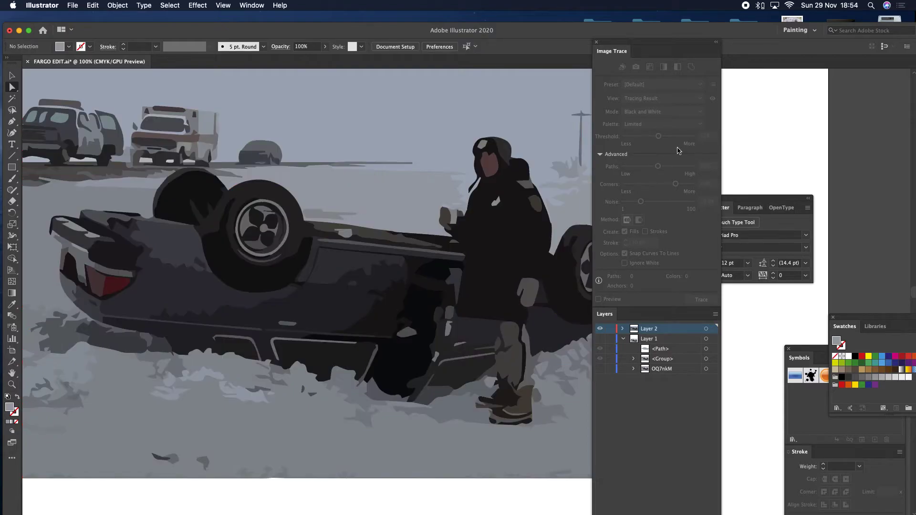
# Step: Select both drawn snow shapes with the traced patches around them, merge them using Shape Builder, and deselect
pyautogui.click(399, 178)
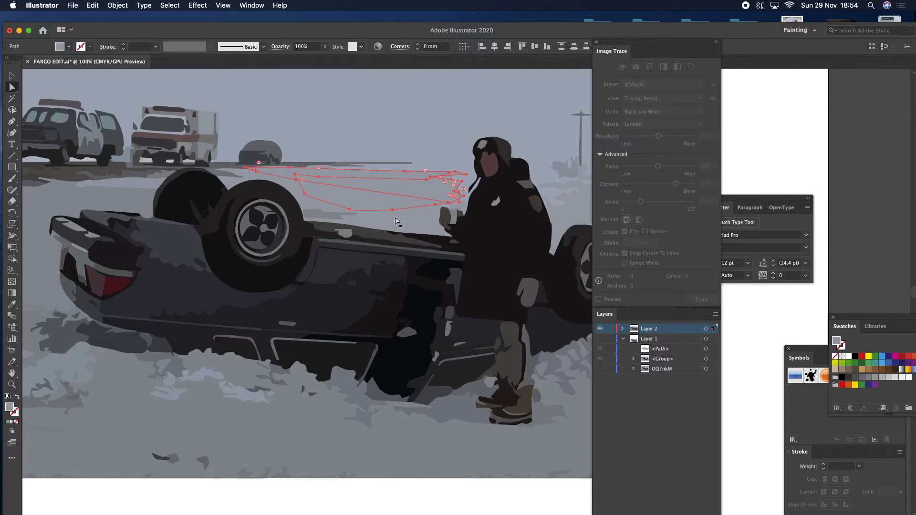
pyautogui.keyDown('shift'); pyautogui.click(349, 205); pyautogui.keyUp('shift')
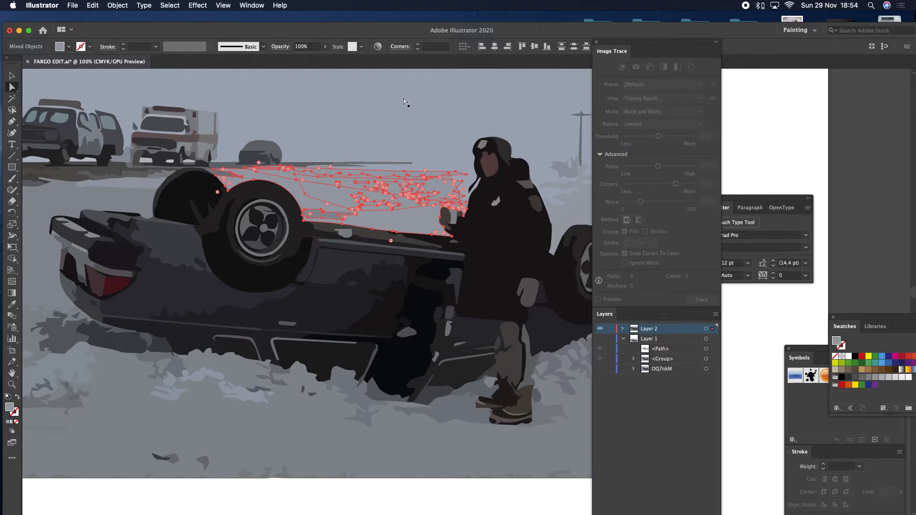
pyautogui.click(12, 258)
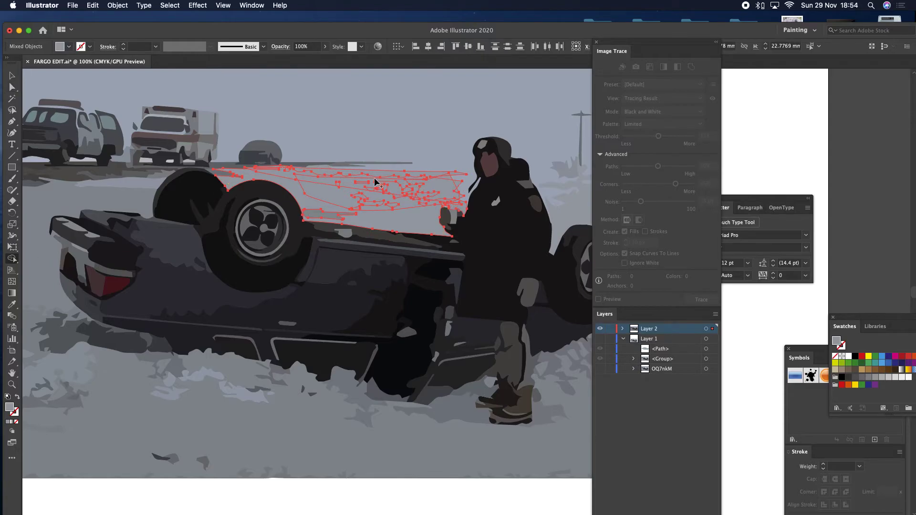
pyautogui.moveTo(423, 182)
pyautogui.mouseDown()
pyautogui.moveTo(376, 212)
pyautogui.moveTo(395, 183)
pyautogui.moveTo(377, 173)
pyautogui.moveTo(399, 185)
pyautogui.moveTo(403, 196)
pyautogui.moveTo(357, 184)
pyautogui.moveTo(400, 213)
pyautogui.mouseUp()
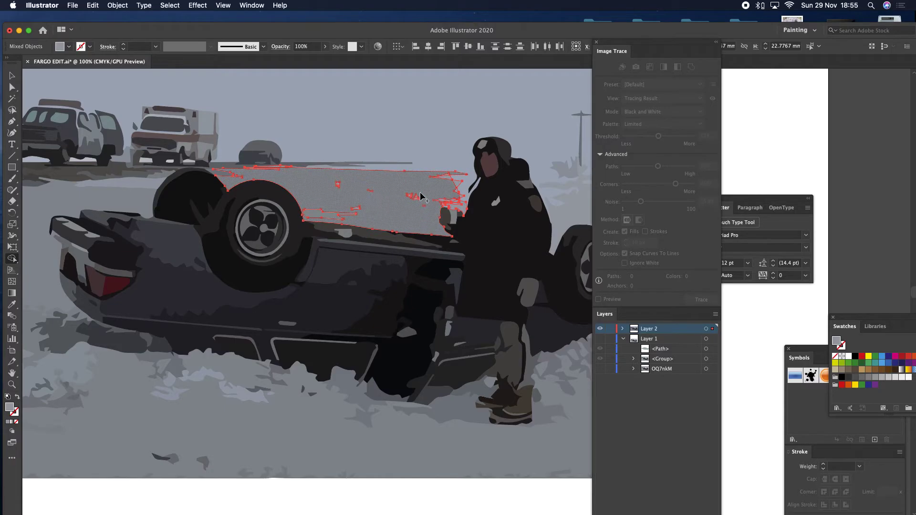
pyautogui.moveTo(338, 205); pyautogui.dragTo(331, 217)
pyautogui.click(11, 76)
pyautogui.click(750, 122)
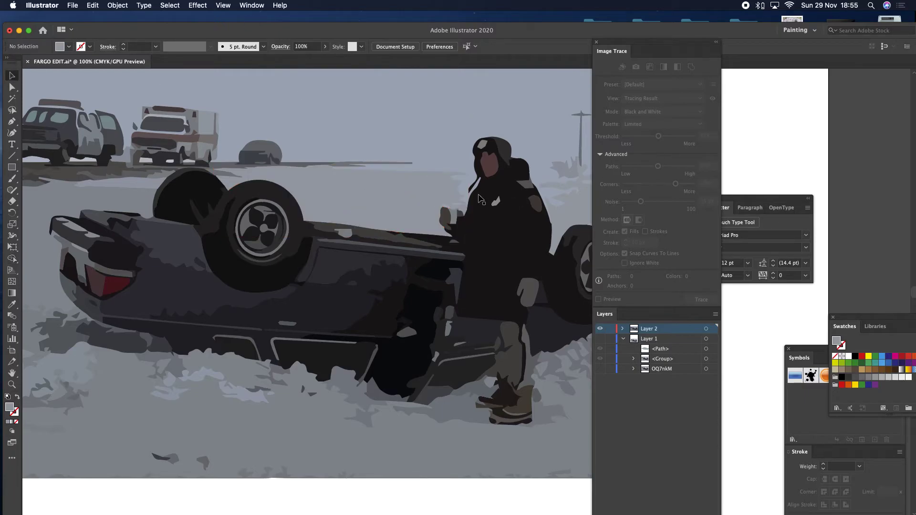
# Step: Sample the dark car colour and draw a closed Pen shape over the mottled lower side of the overturned car, and deselect it
pyautogui.hscroll(-5, 468, 188)
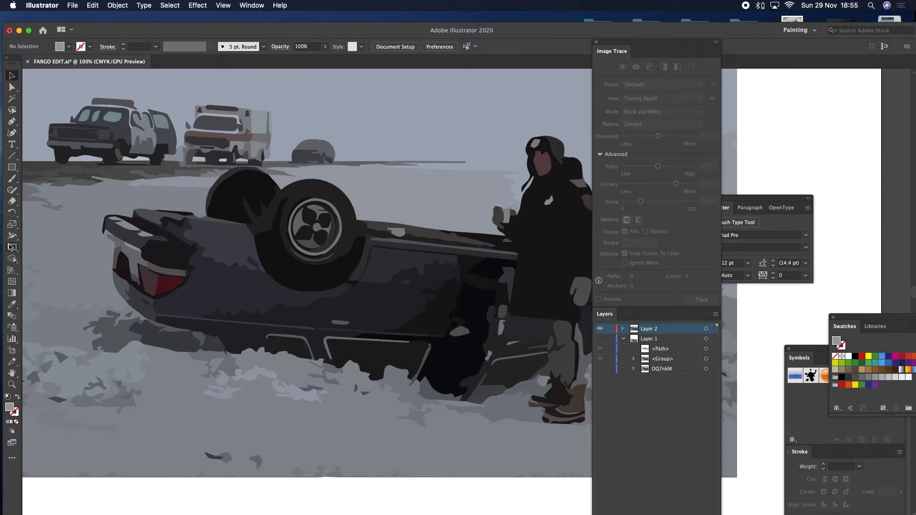
pyautogui.click(12, 305)
pyautogui.click(430, 282)
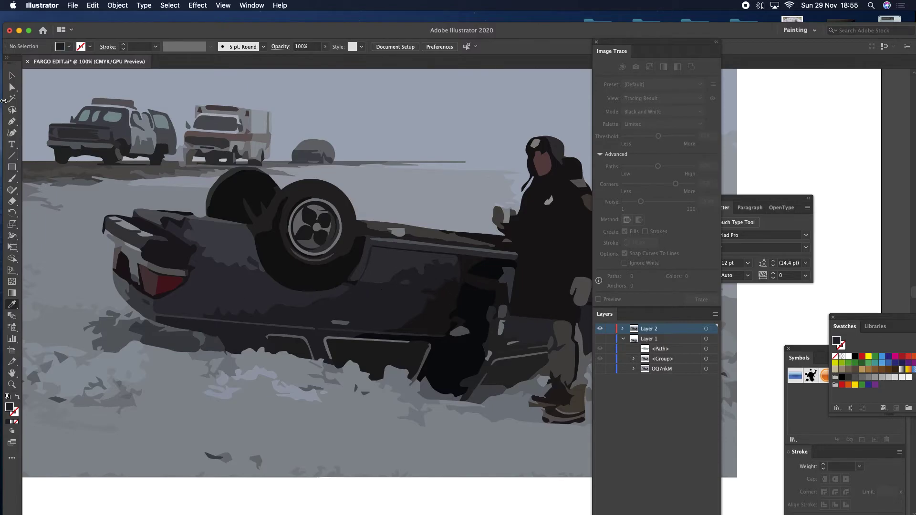
pyautogui.click(12, 121)
pyautogui.click(456, 260)
pyautogui.click(426, 257)
pyautogui.click(400, 263)
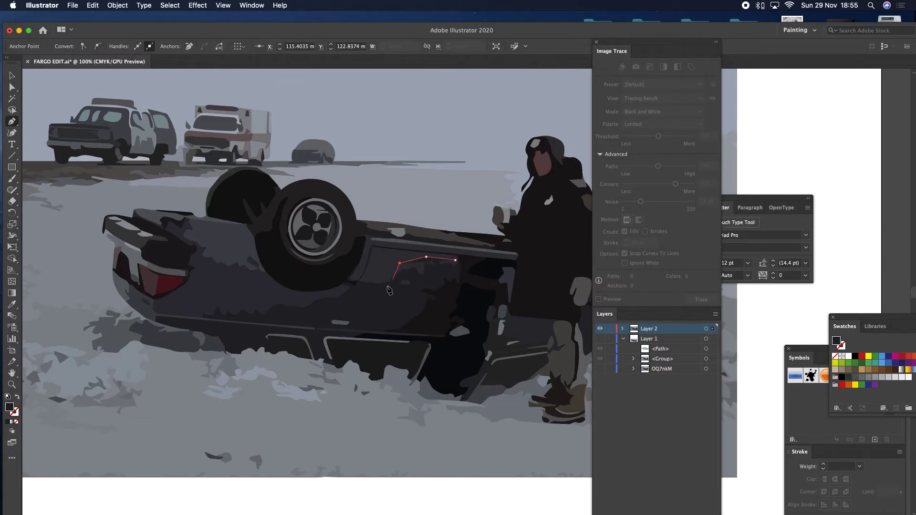
pyautogui.click(378, 277)
pyautogui.click(359, 280)
pyautogui.click(331, 296)
pyautogui.click(283, 301)
pyautogui.click(245, 299)
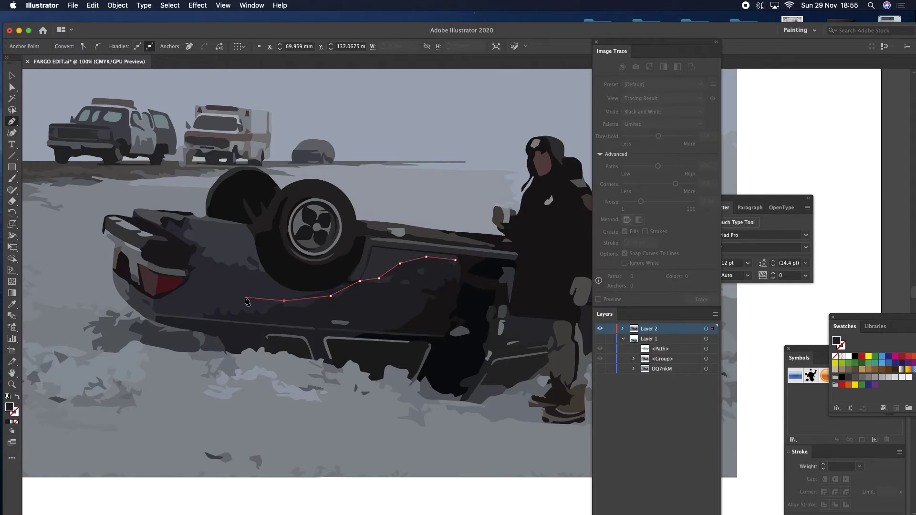
pyautogui.click(196, 299)
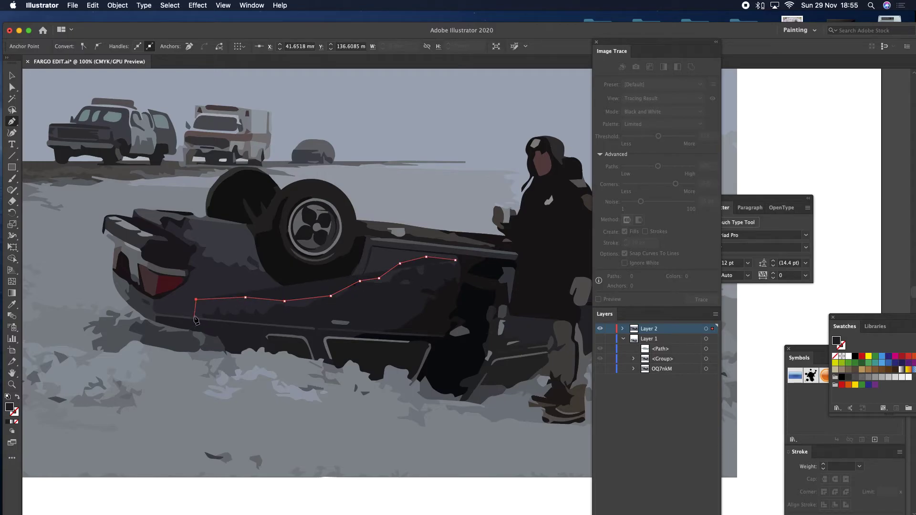
pyautogui.click(195, 316)
pyautogui.click(379, 327)
pyautogui.click(416, 303)
pyautogui.click(435, 270)
pyautogui.click(458, 268)
pyautogui.click(11, 77)
pyautogui.click(774, 151)
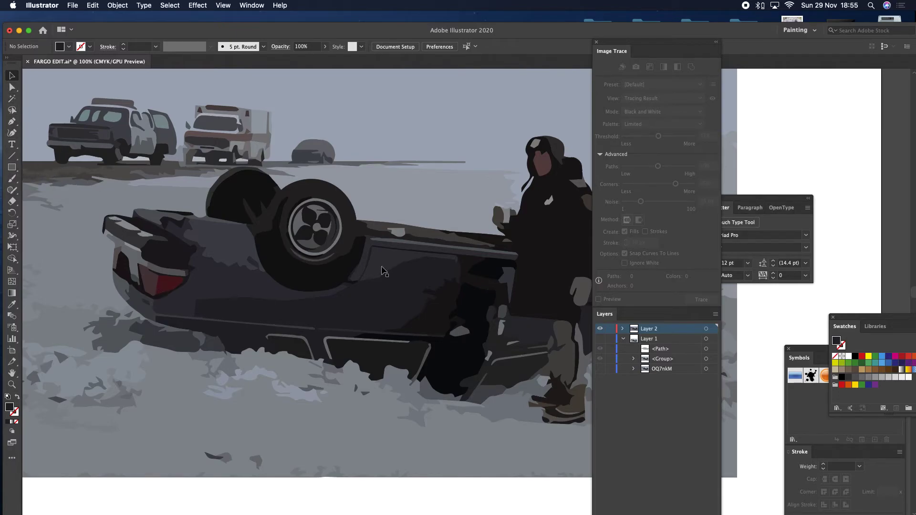
# Step: Select the drawn car-side shape with the traced dark patches around it, merge them using Shape Builder, and deselect
pyautogui.click(12, 87)
pyautogui.click(419, 293)
pyautogui.keyDown('shift'); pyautogui.click(419, 305); pyautogui.keyUp('shift')
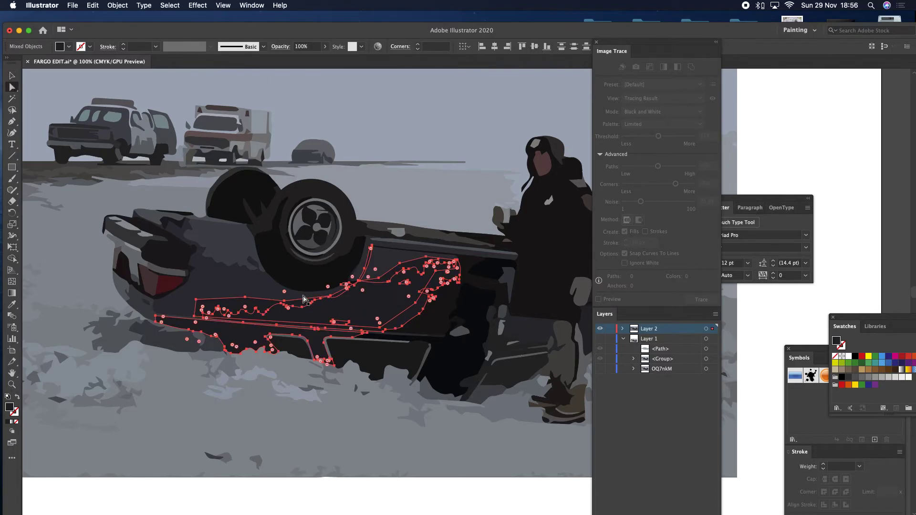
pyautogui.click(12, 258)
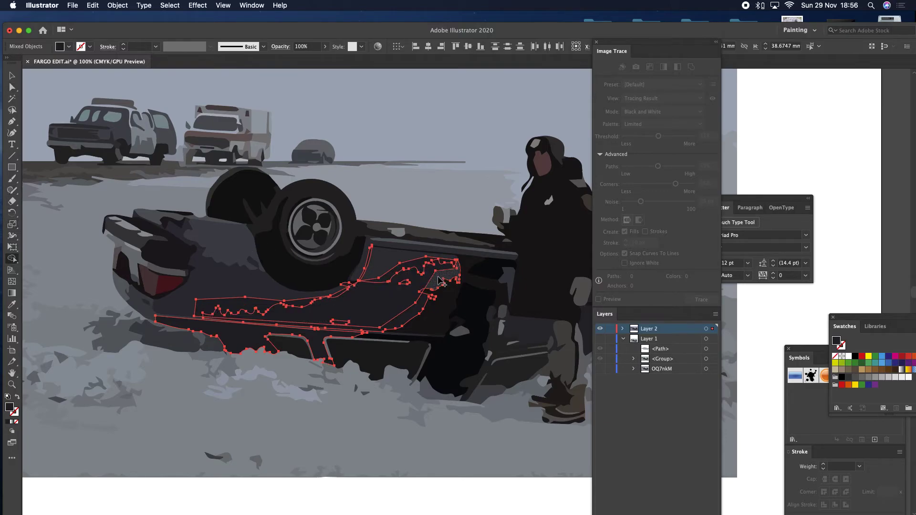
pyautogui.moveTo(417, 294)
pyautogui.mouseDown()
pyautogui.moveTo(298, 294)
pyautogui.moveTo(282, 307)
pyautogui.moveTo(303, 310)
pyautogui.moveTo(251, 314)
pyautogui.mouseUp()
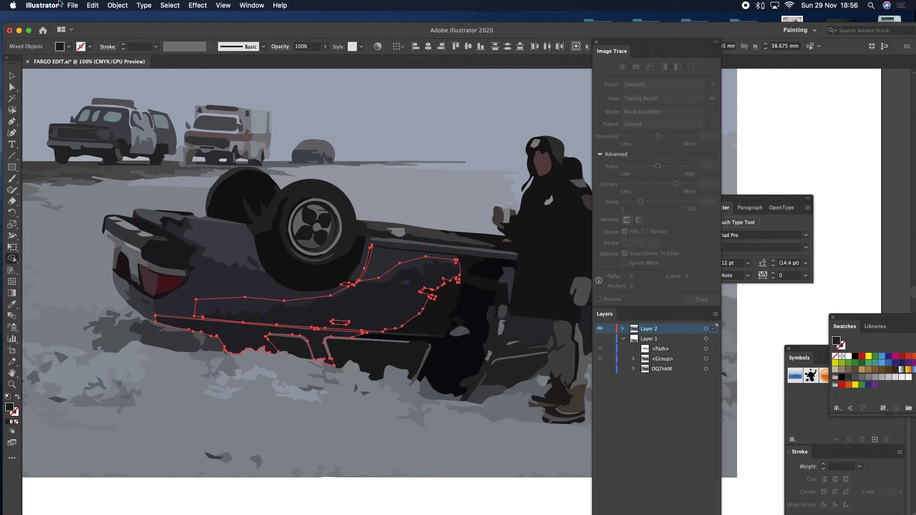
pyautogui.press('v')
pyautogui.click(819, 157)
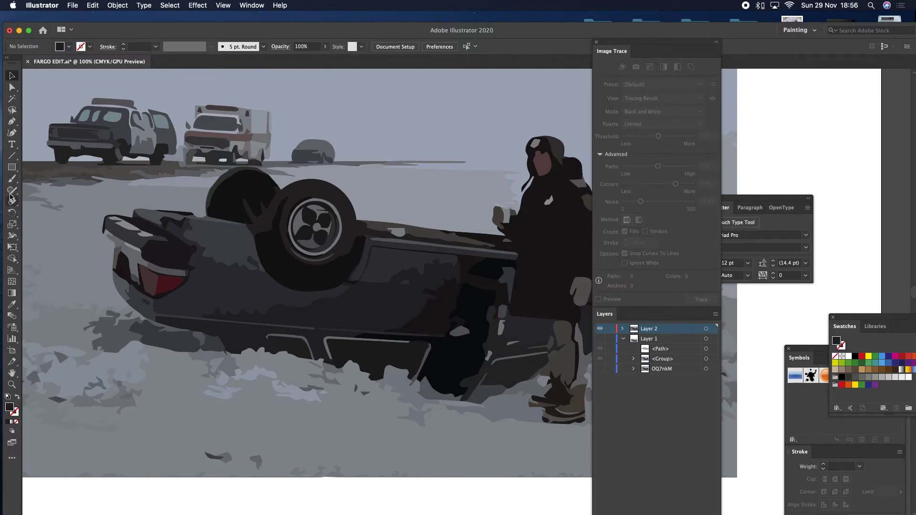
# Step: Sample the foreground snow grey and draw a large closed Pen shape over the mottled snow below the overturned car, and deselect it
pyautogui.hscroll(-1, 286, 272)
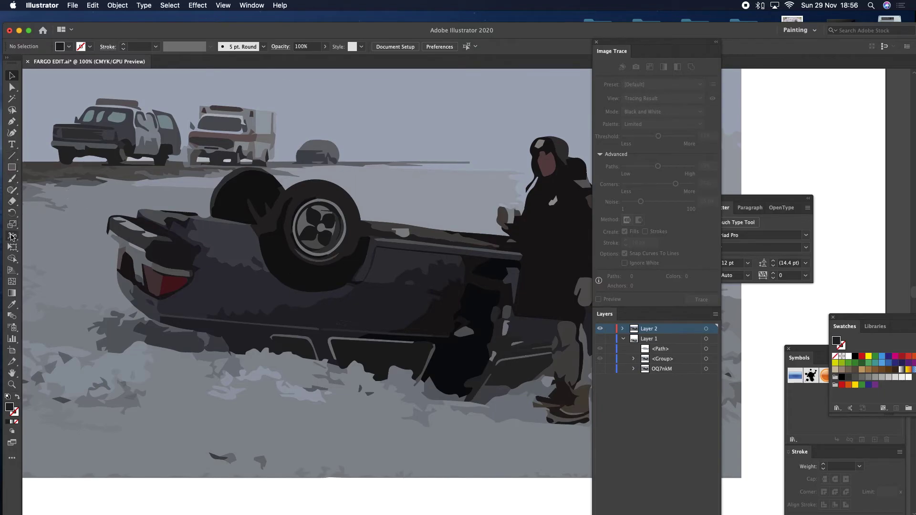
pyautogui.click(12, 304)
pyautogui.scroll(-3, 269, 293)
pyautogui.click(260, 378)
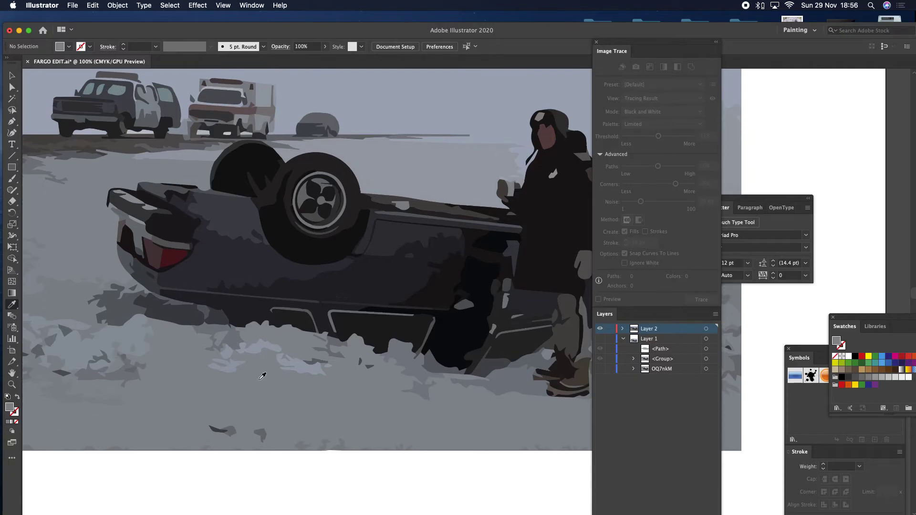
pyautogui.click(12, 121)
pyautogui.click(181, 327)
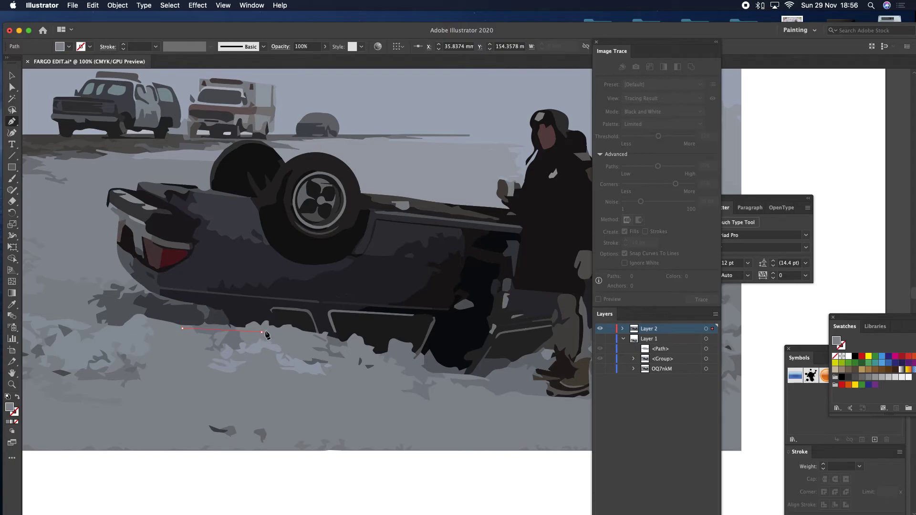
pyautogui.press('Escape')
pyautogui.click(394, 364)
pyautogui.click(438, 383)
pyautogui.press('super+z')
pyautogui.press('super+z')
pyautogui.press('super+z')
pyautogui.press('super+z')
pyautogui.click(102, 413)
pyautogui.click(64, 356)
pyautogui.click(110, 339)
pyautogui.click(182, 329)
pyautogui.hscroll(-10, 193, 333)
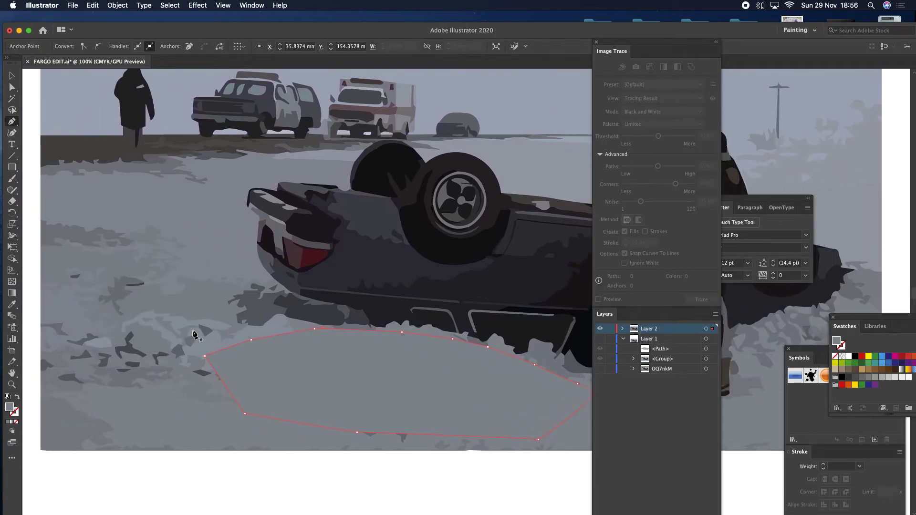
pyautogui.click(12, 75)
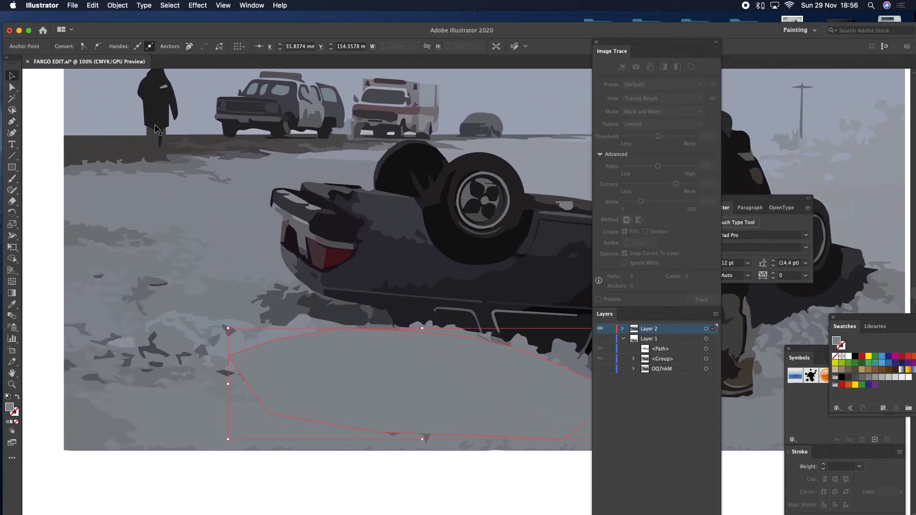
pyautogui.click(213, 208)
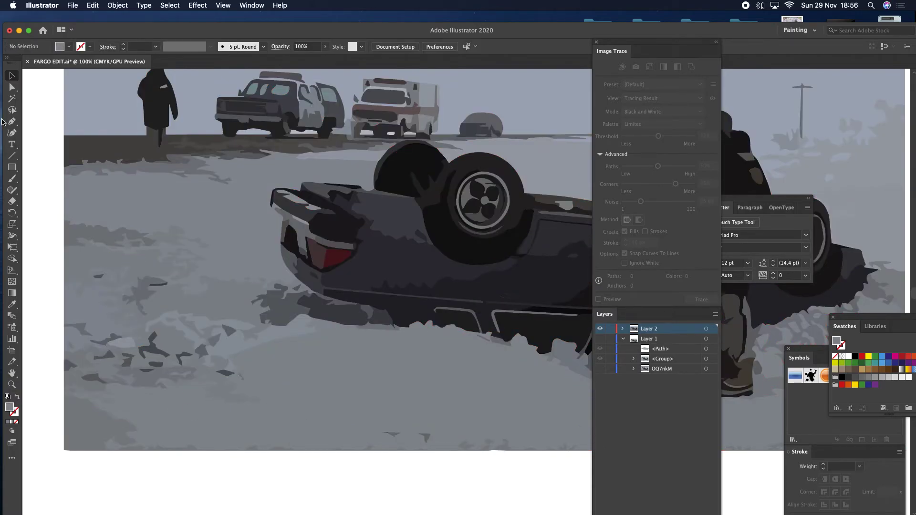
# Step: Draw another closed Pen shape in the same grey over the mottled snow in front of the car's rear end, and deselect it
pyautogui.click(12, 122)
pyautogui.click(318, 337)
pyautogui.click(206, 304)
pyautogui.click(139, 316)
pyautogui.click(114, 316)
pyautogui.click(80, 337)
pyautogui.click(68, 361)
pyautogui.click(72, 381)
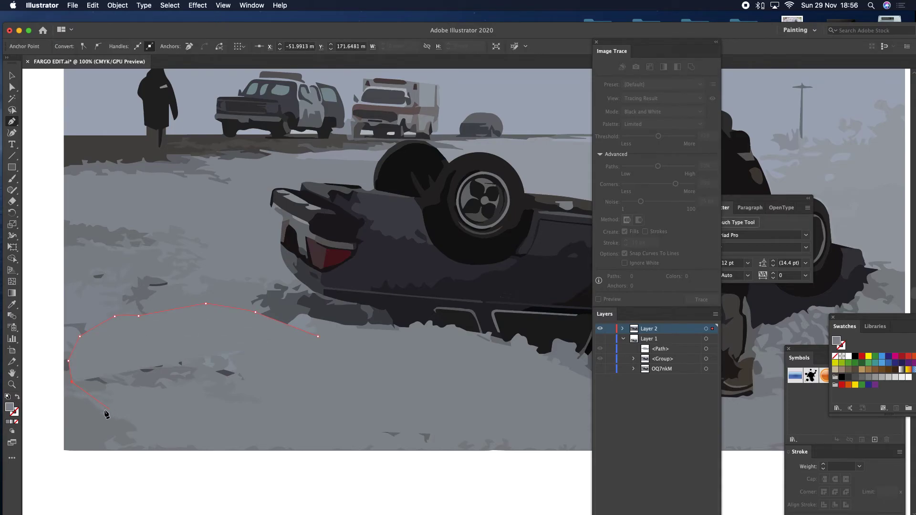
pyautogui.click(109, 408)
pyautogui.click(164, 421)
pyautogui.click(306, 414)
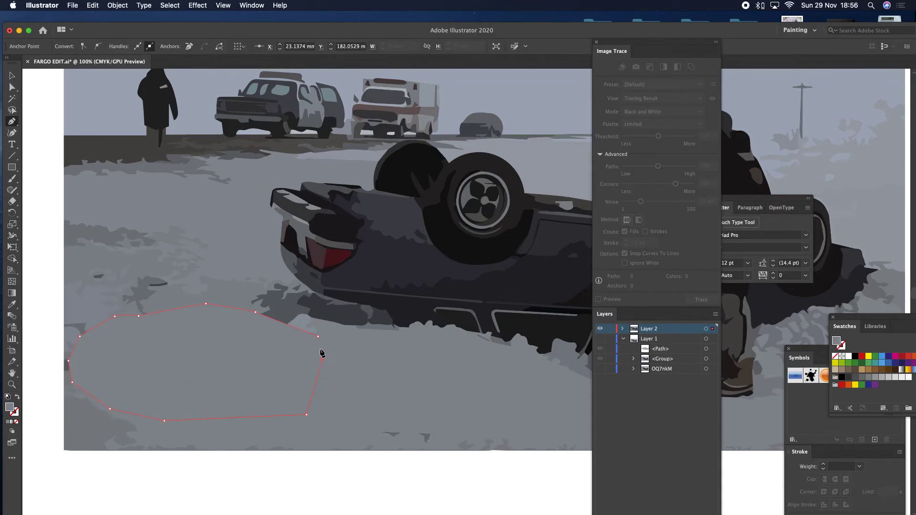
pyautogui.click(318, 338)
pyautogui.click(12, 75)
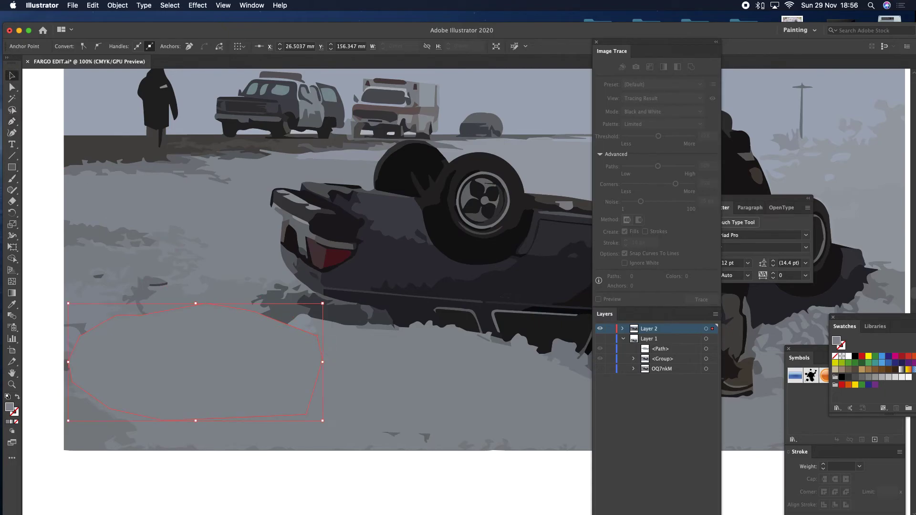
pyautogui.click(222, 489)
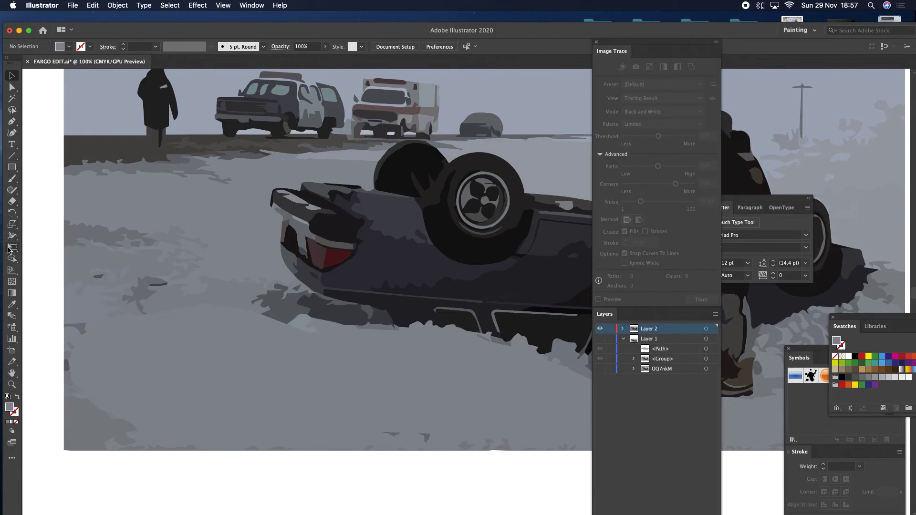
# Step: Sample a darker grey and draw a closed, forked Pen shadow shape in the lower-left corner of the snow, and deselect it
pyautogui.click(12, 305)
pyautogui.click(11, 124)
pyautogui.click(116, 411)
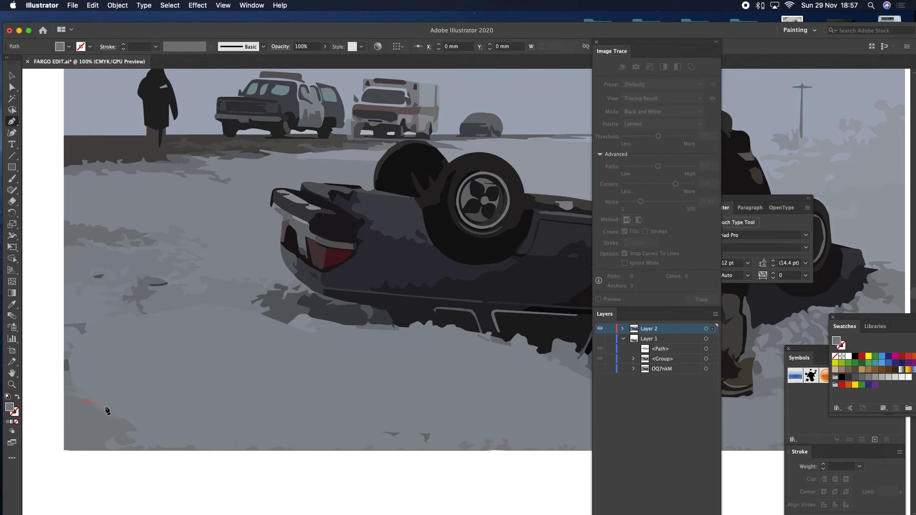
pyautogui.click(136, 413)
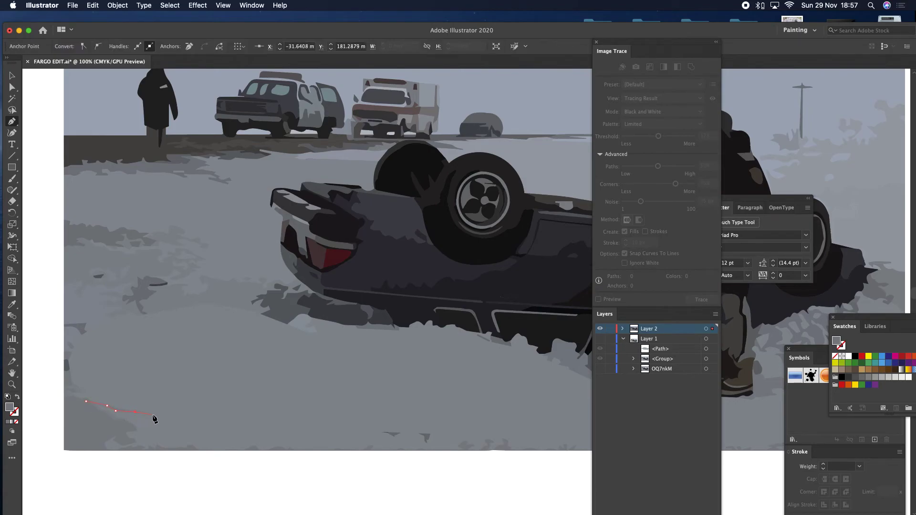
pyautogui.click(180, 420)
pyautogui.click(196, 418)
pyautogui.click(123, 424)
pyautogui.moveTo(169, 434); pyautogui.dragTo(234, 441)
pyautogui.click(236, 445)
pyautogui.click(209, 446)
pyautogui.click(183, 444)
pyautogui.click(162, 446)
pyautogui.click(131, 446)
pyautogui.click(103, 447)
pyautogui.click(77, 428)
pyautogui.click(76, 400)
pyautogui.click(87, 403)
pyautogui.click(11, 75)
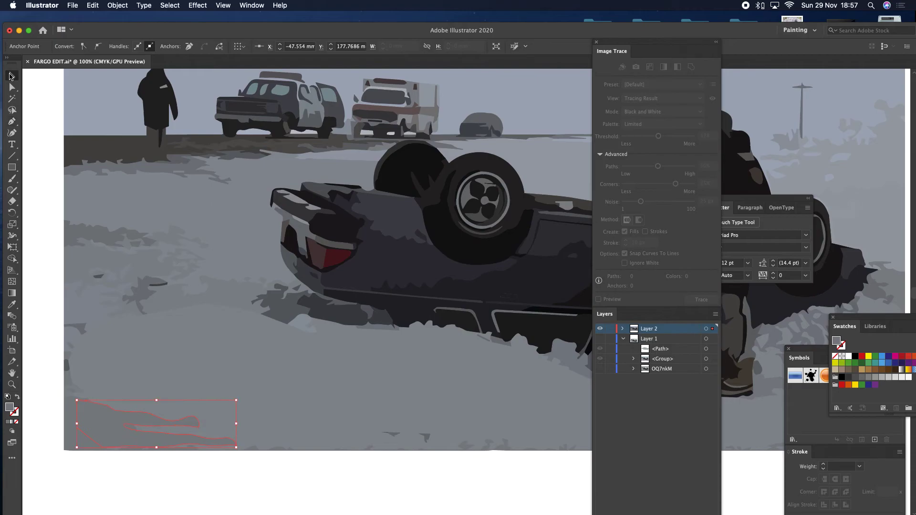
pyautogui.click(144, 475)
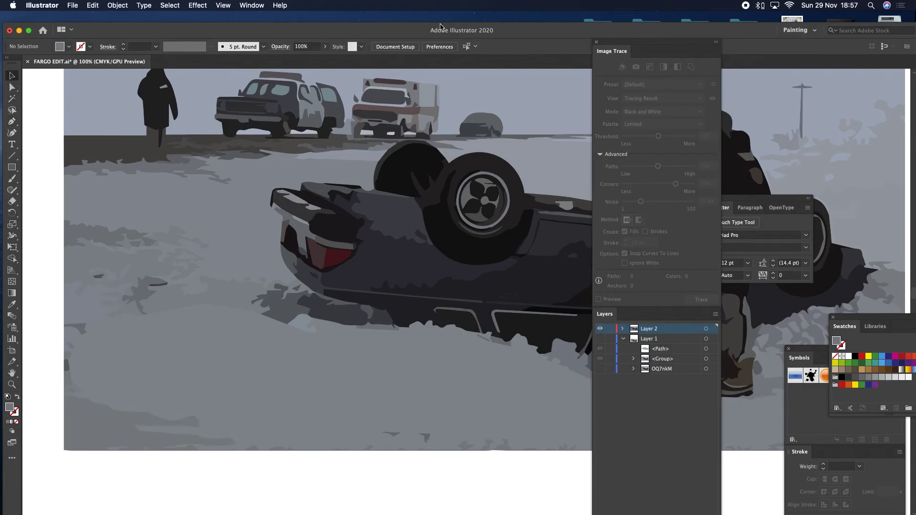
# Step: Draw a long, curved closed Pen shadow shape in the darker grey across the foreground snow, and deselect it
pyautogui.click(12, 121)
pyautogui.click(235, 411)
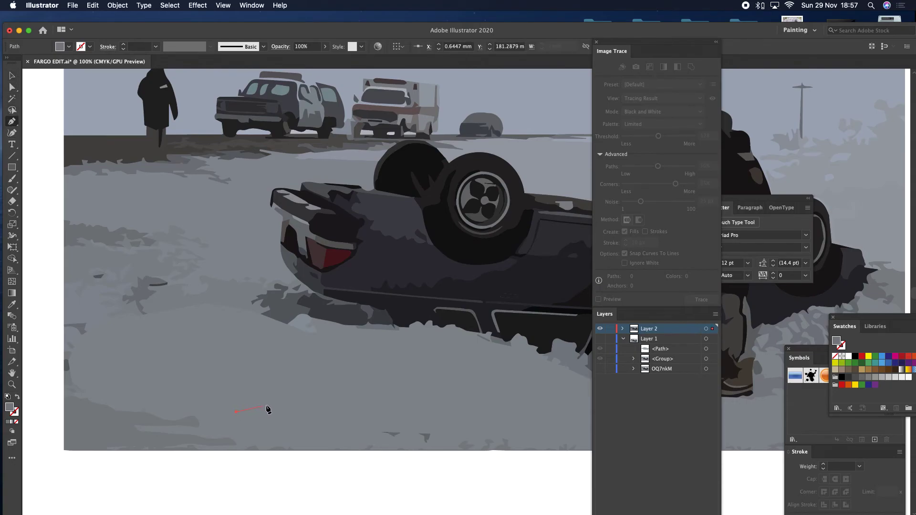
pyautogui.click(285, 407)
pyautogui.click(331, 402)
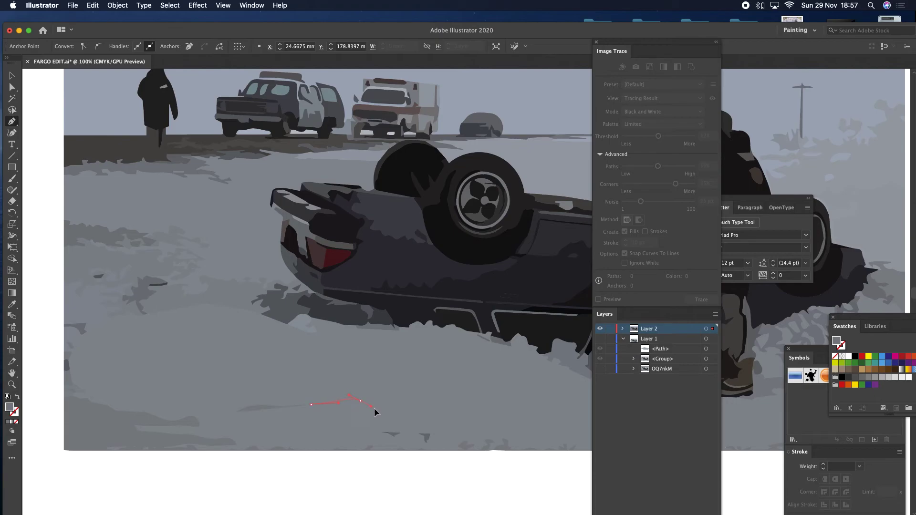
pyautogui.moveTo(416, 434); pyautogui.dragTo(415, 434)
pyautogui.moveTo(374, 439); pyautogui.dragTo(228, 432)
pyautogui.click(236, 411)
pyautogui.click(165, 390)
pyautogui.click(142, 390)
pyautogui.moveTo(154, 369); pyautogui.dragTo(232, 391)
pyautogui.click(236, 411)
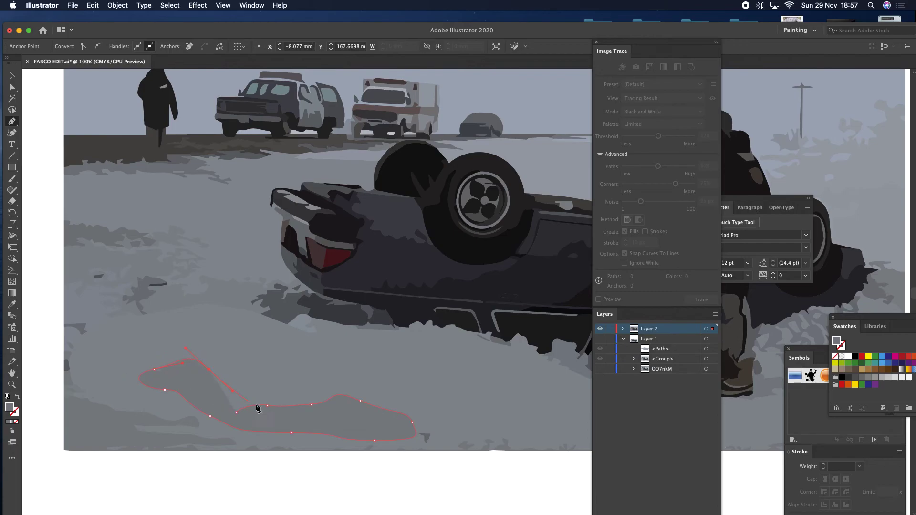
pyautogui.click(280, 410)
pyautogui.click(15, 74)
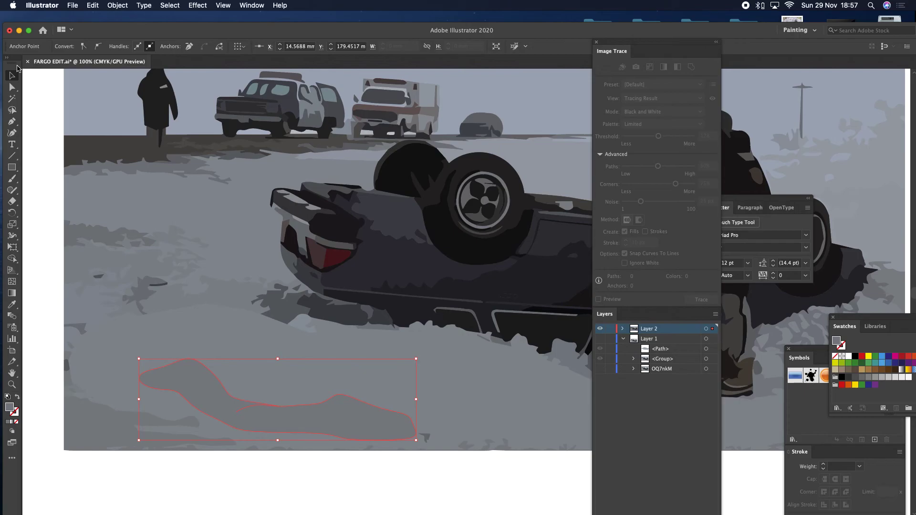
pyautogui.click(197, 195)
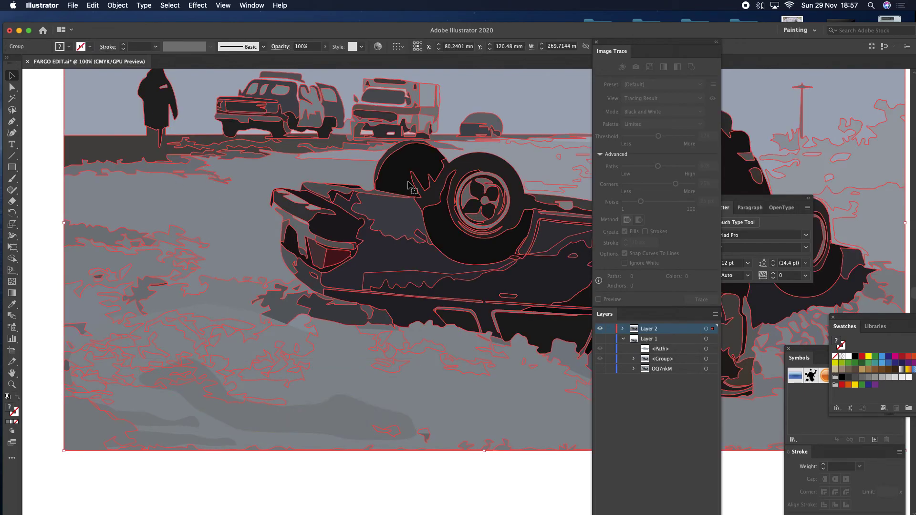
pyautogui.click(41, 193)
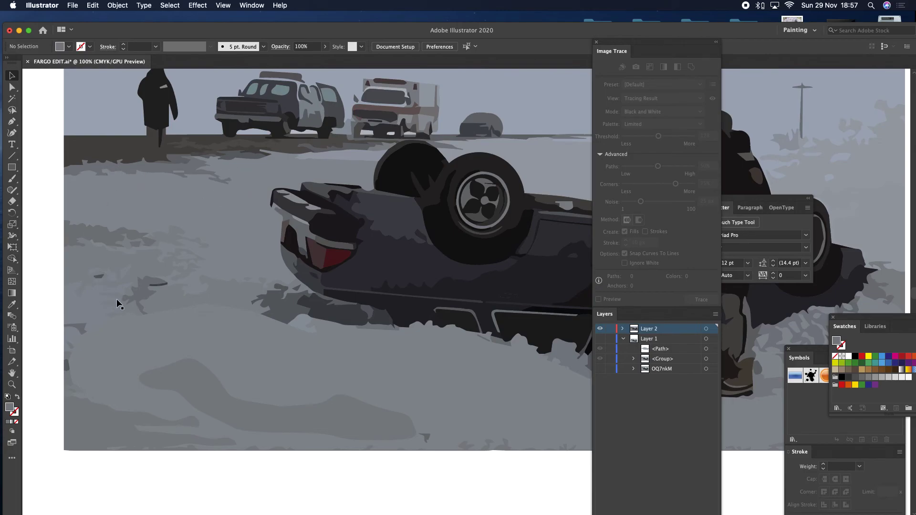
# Step: Sample the grey of the standing figure's trouser leg, draw a closed Pen shape over the leg between coat hem and boot, and deselect it
pyautogui.hscroll(5, 288, 270)
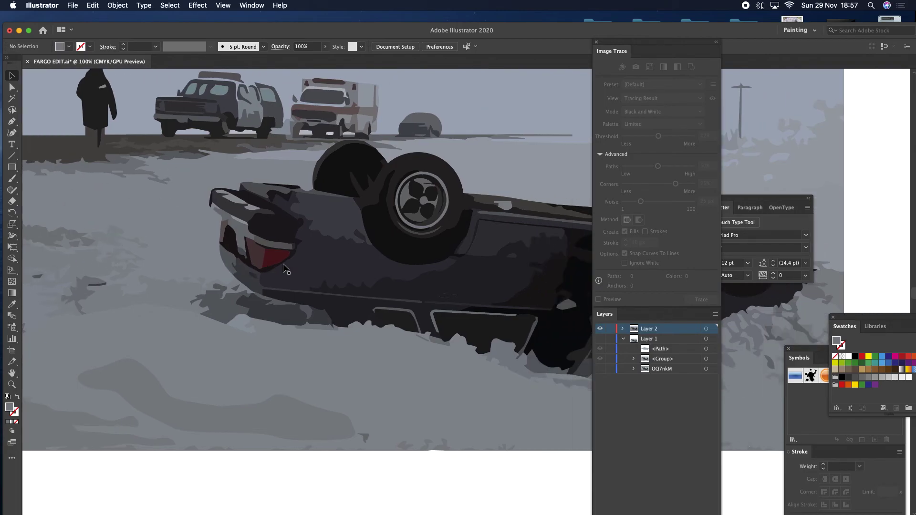
pyautogui.hscroll(12, 329, 226)
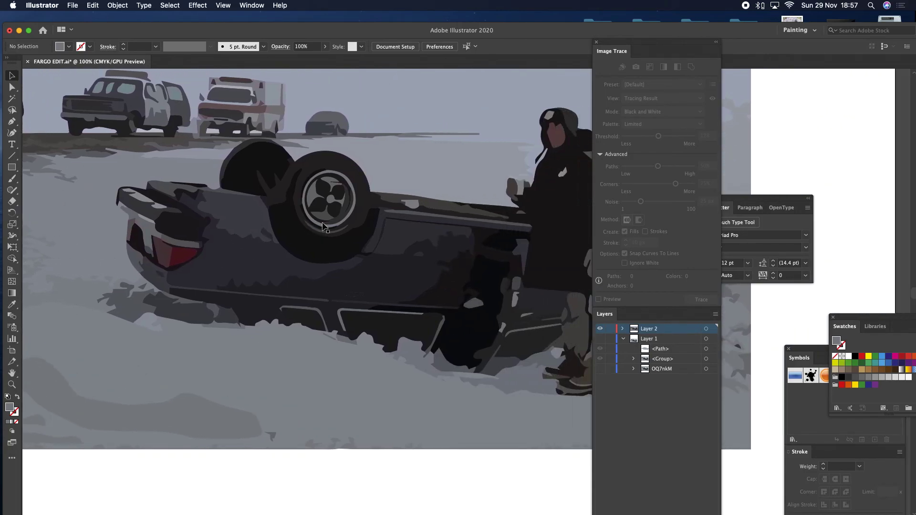
pyautogui.hscroll(1, 406, 128)
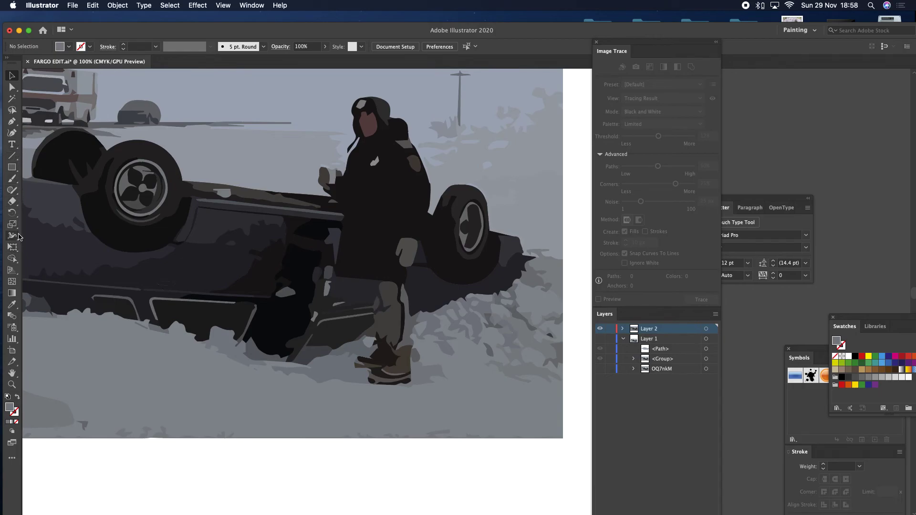
pyautogui.click(12, 304)
pyautogui.click(395, 315)
pyautogui.click(17, 118)
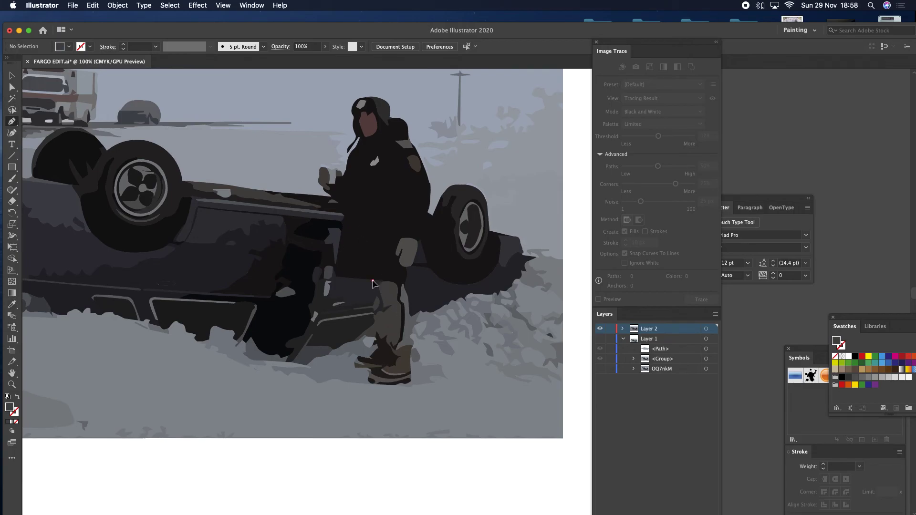
pyautogui.click(375, 315)
pyautogui.click(378, 335)
pyautogui.click(393, 335)
pyautogui.click(396, 311)
pyautogui.click(394, 286)
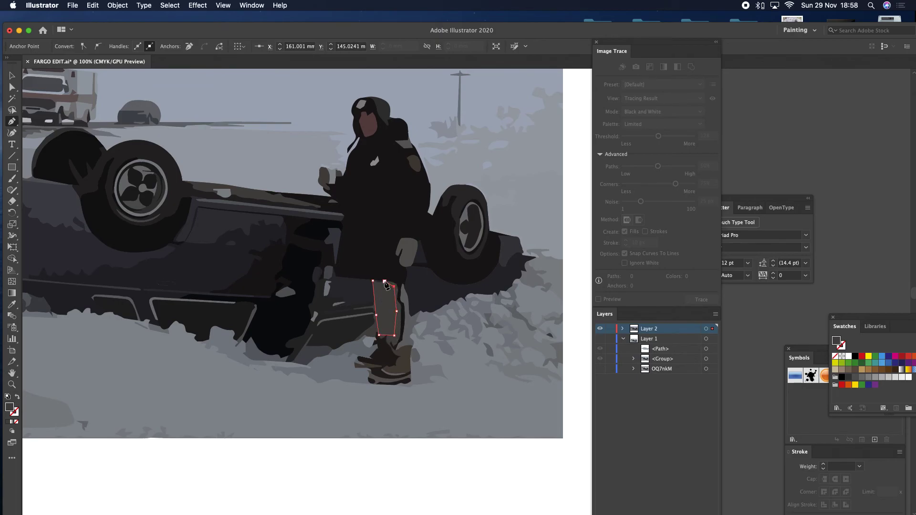
pyautogui.click(380, 282)
pyautogui.click(373, 281)
pyautogui.click(15, 73)
pyautogui.click(427, 462)
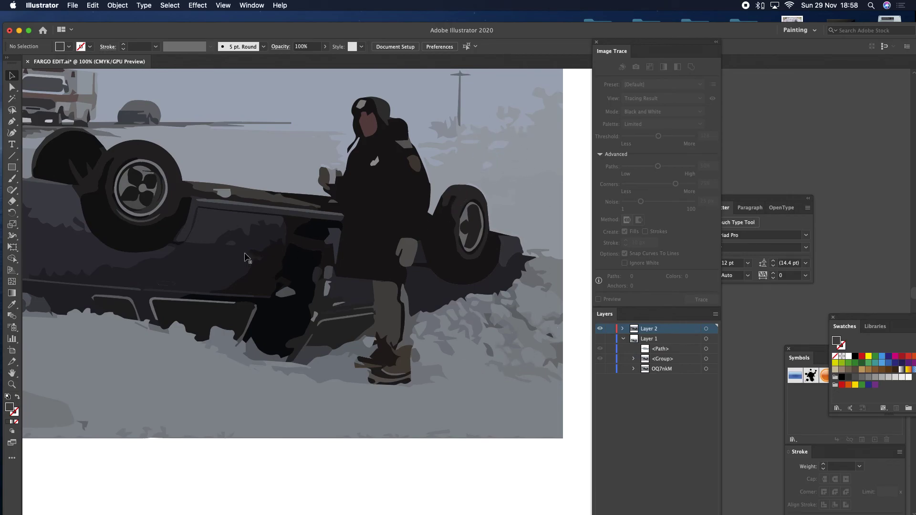
# Step: Hide Layer 2 and show Layer 1 with its path and group, and look over the snow and overturned car
pyautogui.keyDown('super'); pyautogui.click(601, 329); pyautogui.keyUp('super')
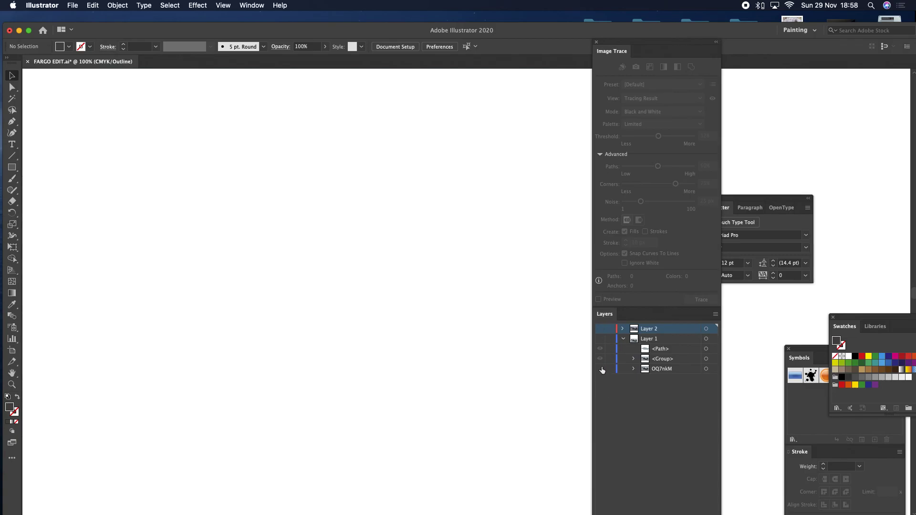
pyautogui.keyDown('super'); pyautogui.click(607, 329); pyautogui.keyUp('super')
pyautogui.moveTo(462, 346); pyautogui.dragTo(538, 365)
pyautogui.hscroll(-5, 538, 365)
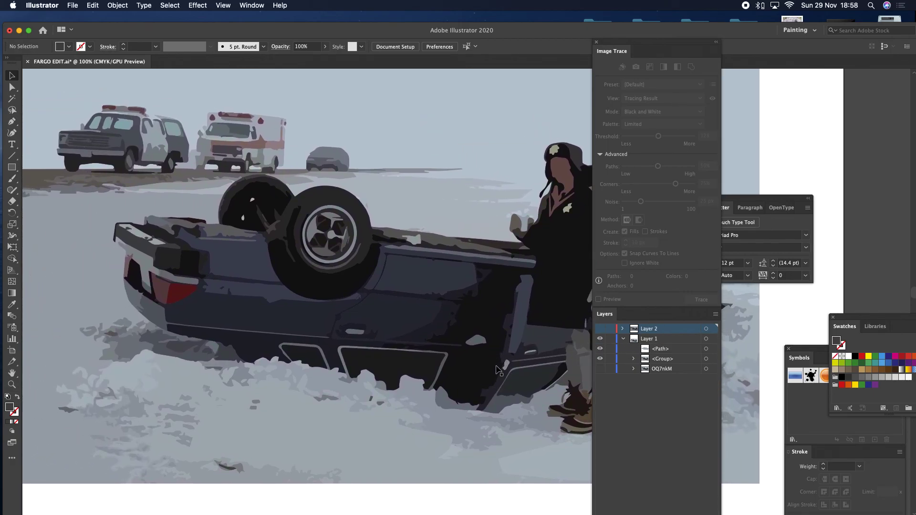
pyautogui.hscroll(5, 505, 365)
pyautogui.scroll(2, 505, 365)
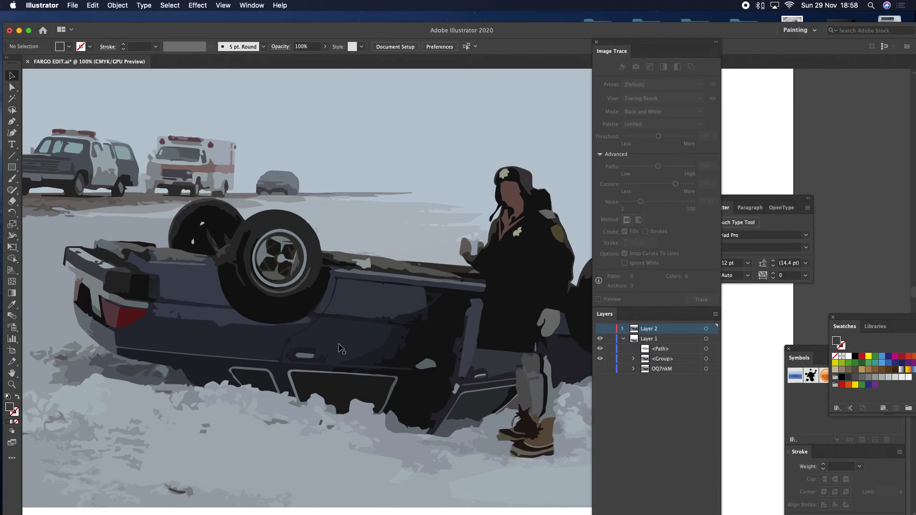
pyautogui.moveTo(275, 416); pyautogui.dragTo(396, 352)
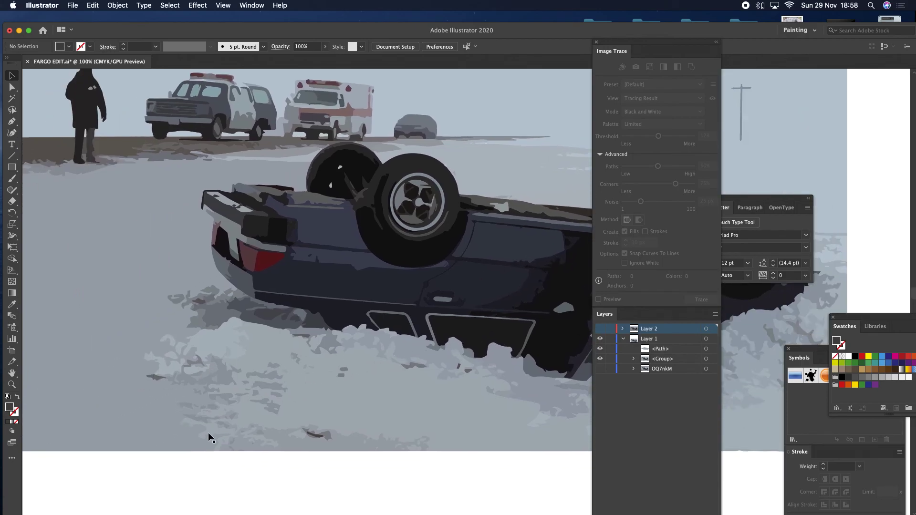
pyautogui.moveTo(287, 358); pyautogui.dragTo(367, 336)
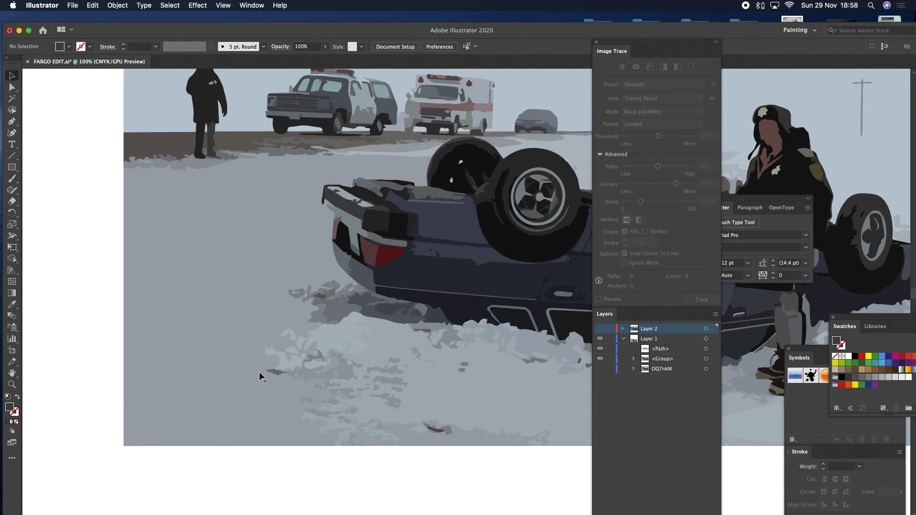
pyautogui.moveTo(402, 281); pyautogui.dragTo(326, 352)
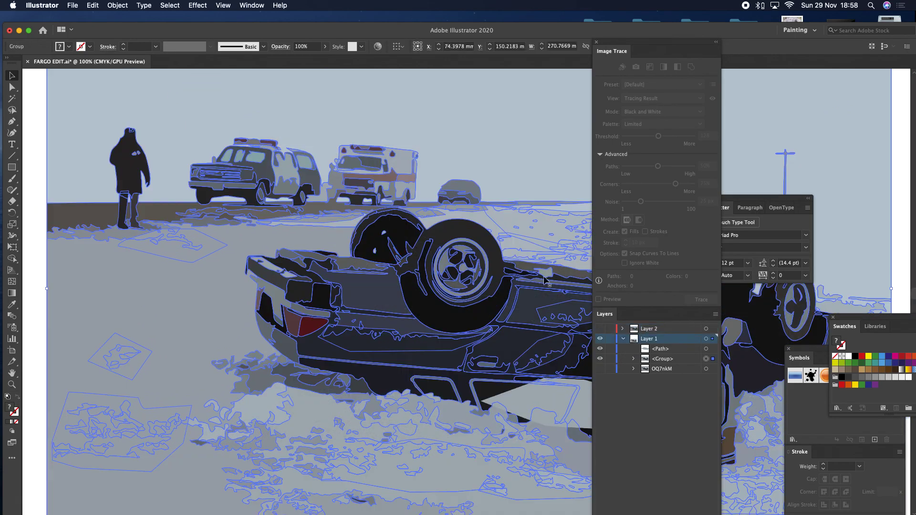
pyautogui.press('super+z')
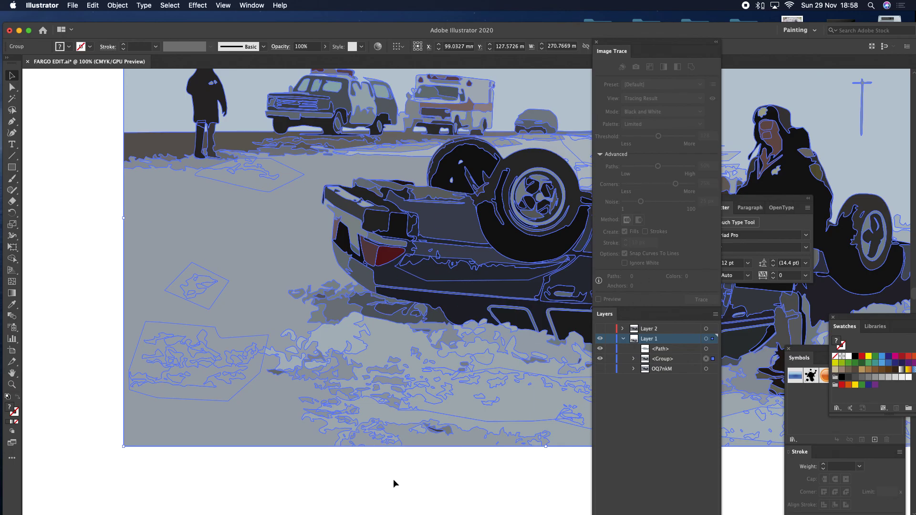
pyautogui.click(395, 465)
pyautogui.click(216, 365)
pyautogui.click(400, 469)
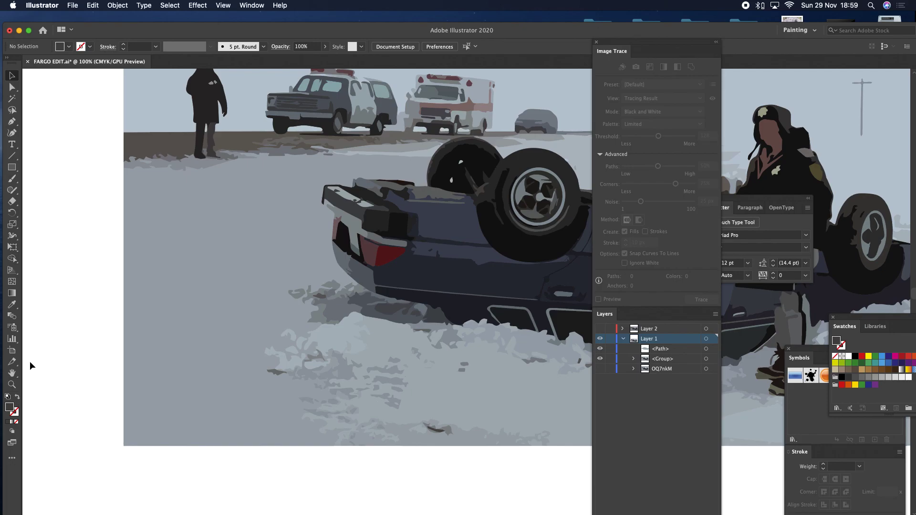
# Step: Zoom out to 66.67% and examine the whole Layer 1 version of the car wreck scene
pyautogui.click(11, 385)
pyautogui.keyDown('alt'); pyautogui.click(442, 330); pyautogui.keyUp('alt')
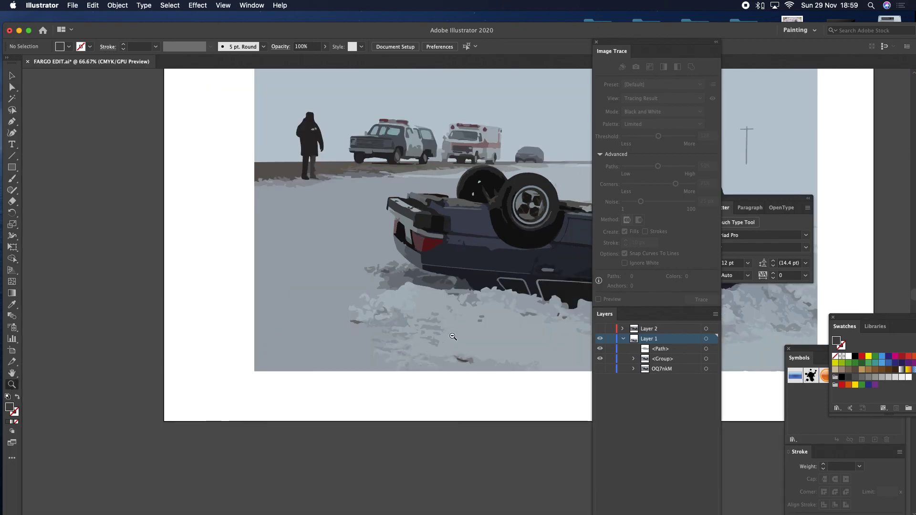
pyautogui.moveTo(462, 288); pyautogui.dragTo(241, 329)
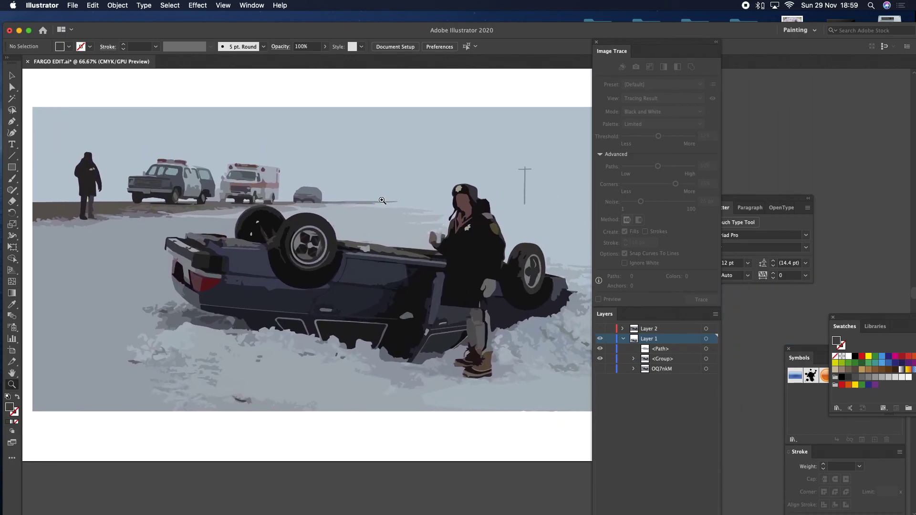